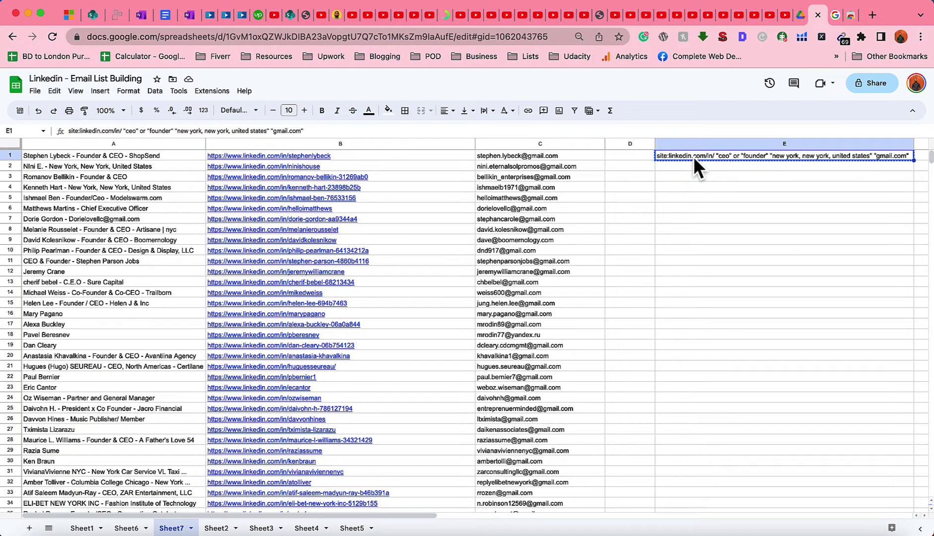
Step: Open a new Chrome tab showing Google's search page beside the spreadsheet
{"action": "left_click", "coordinate": [872, 15]}
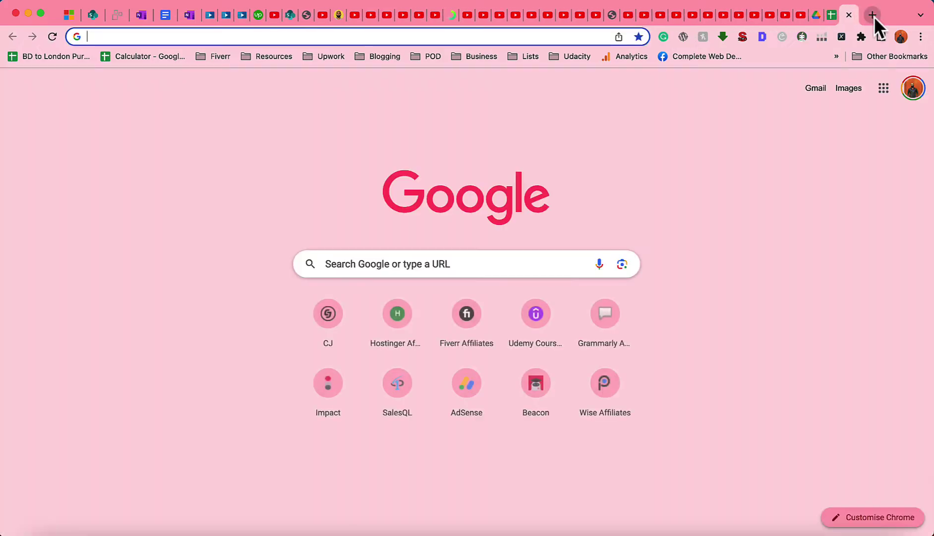
Step: Paste the copied LinkedIn CEO/founder query into Google and run the search
{"action": "left_click", "coordinate": [511, 269]}
{"action": "type", "text": "site:linkedin.com/in/ \"ceo\" or \"founder\" \"new york, new york, united states\" \"gmail.com\""}
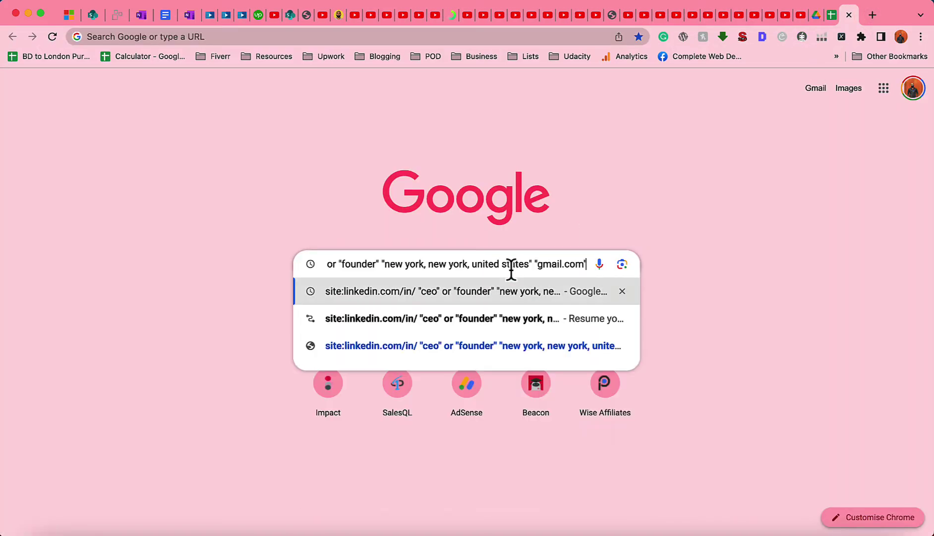
{"action": "key", "text": "Return"}
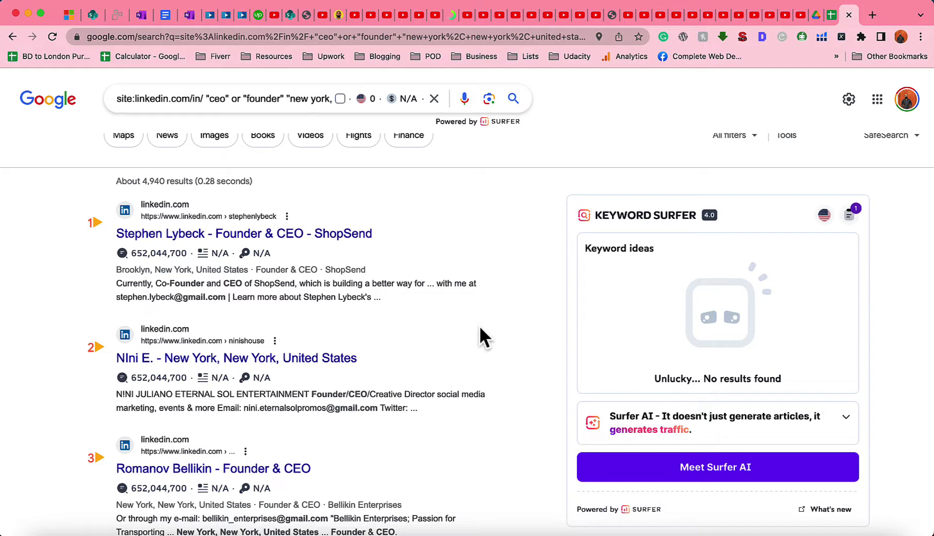
Step: Highlight the query's site:linkedin.com/in/, "ceo" or "founder", and New York parts to explain them
{"action": "left_click", "coordinate": [122, 98]}
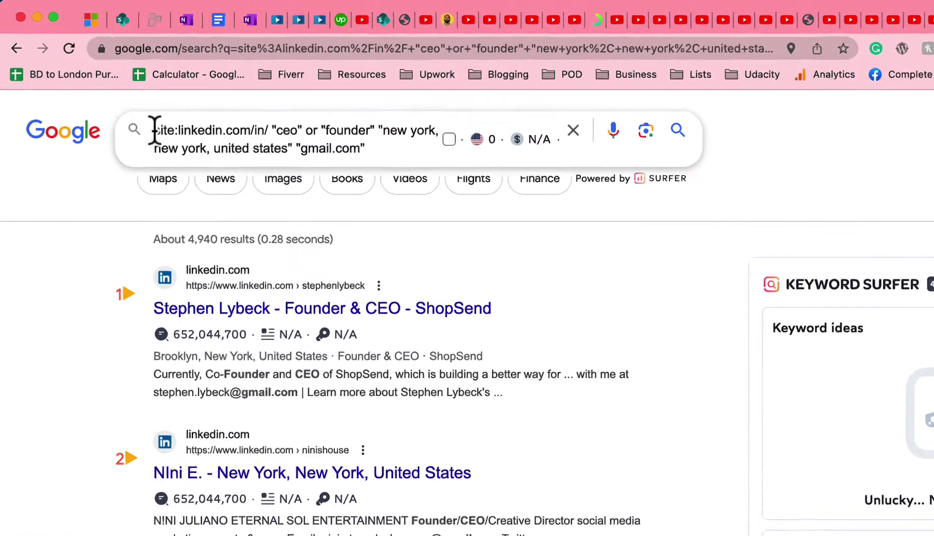
{"action": "left_click_drag", "start_coordinate": [115, 99], "coordinate": [199, 113]}
{"action": "left_click_drag", "start_coordinate": [326, 183], "coordinate": [466, 191]}
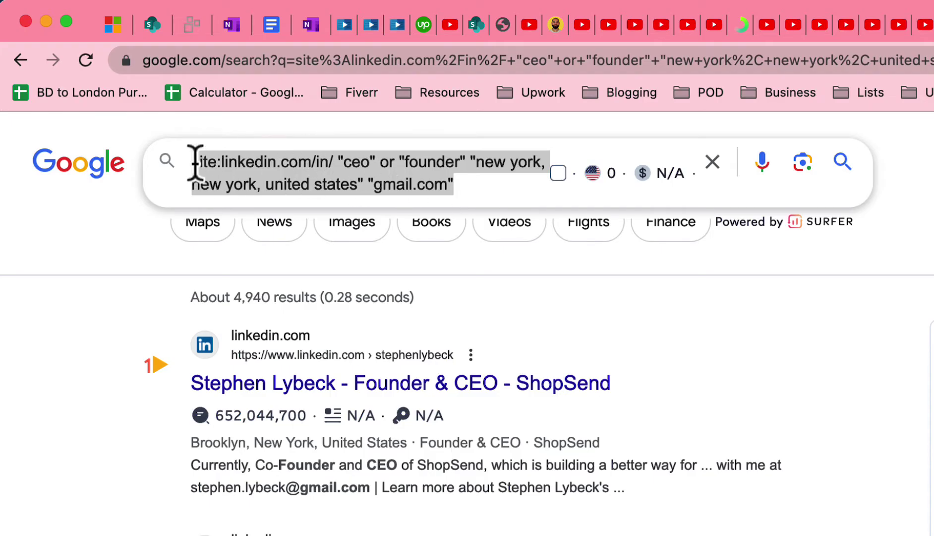
{"action": "left_click", "coordinate": [195, 162]}
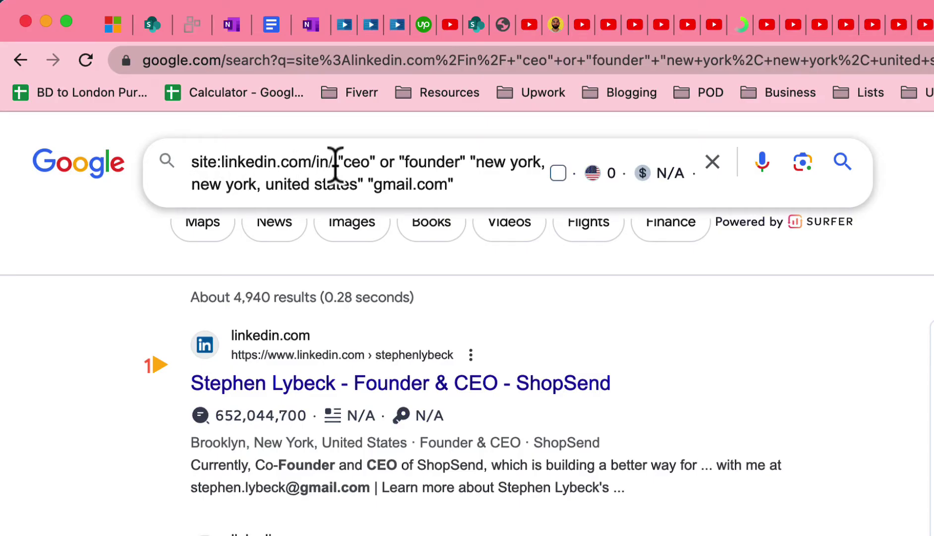
{"action": "left_click_drag", "start_coordinate": [335, 164], "coordinate": [194, 163]}
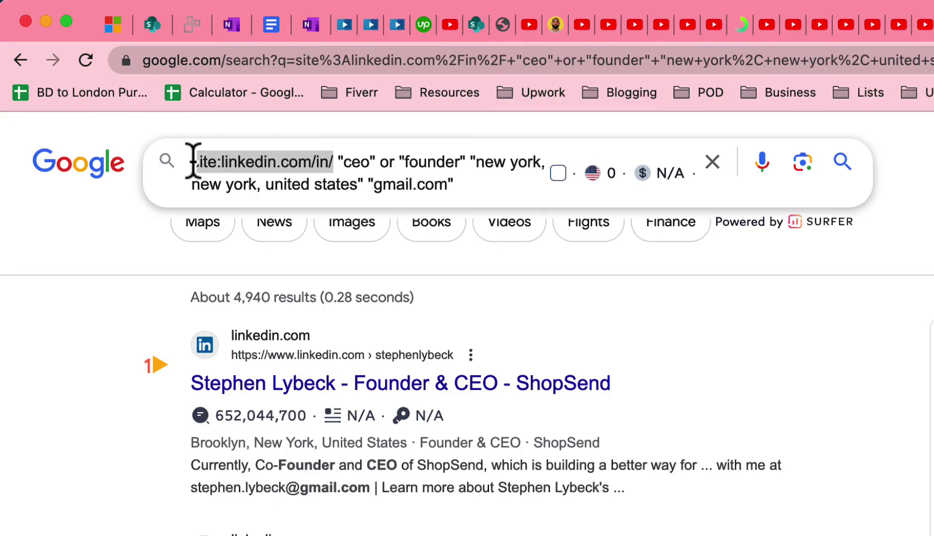
{"action": "left_click_drag", "start_coordinate": [337, 161], "coordinate": [467, 161]}
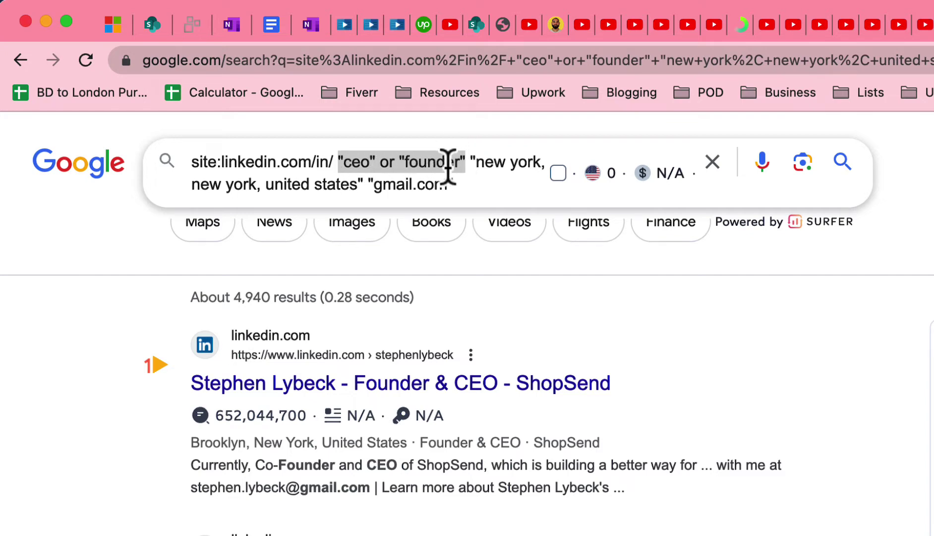
{"action": "double_click", "coordinate": [360, 163]}
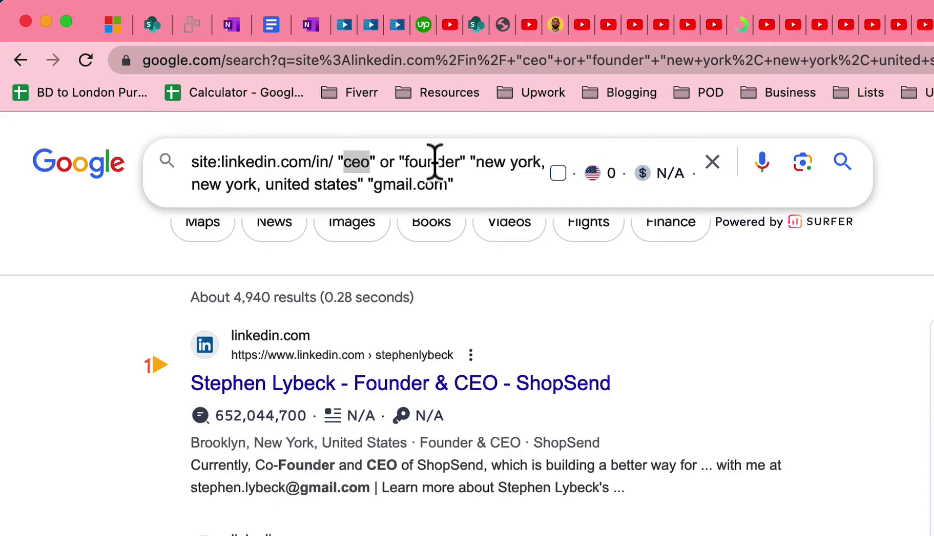
{"action": "double_click", "coordinate": [435, 162]}
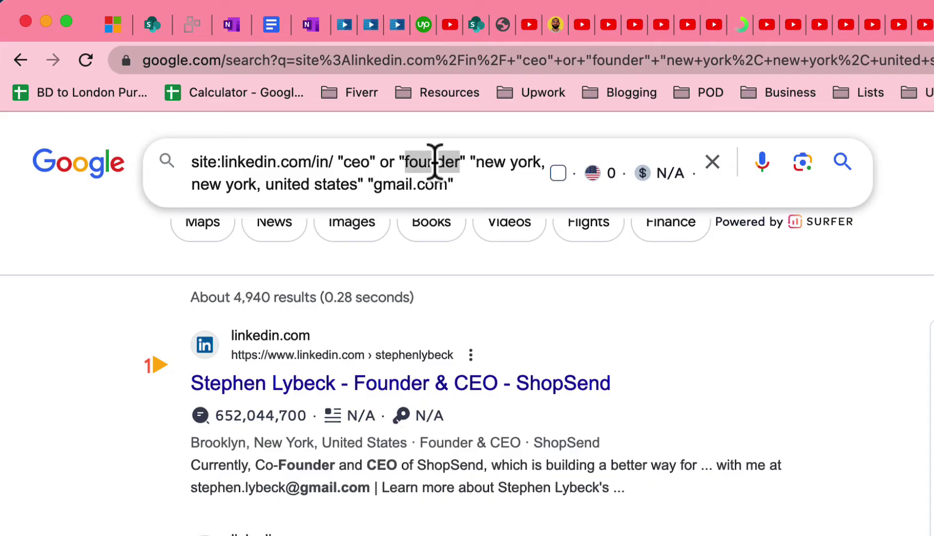
{"action": "left_click_drag", "start_coordinate": [339, 162], "coordinate": [465, 162]}
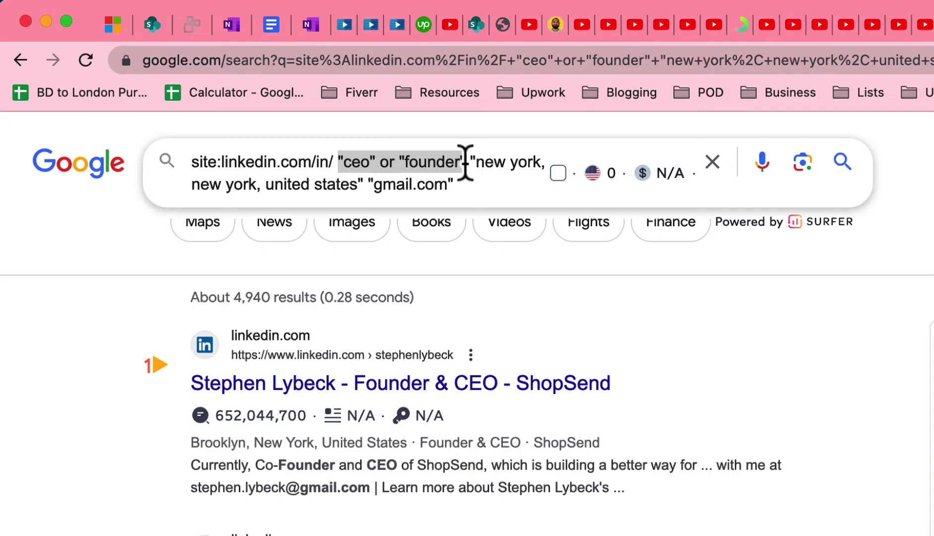
{"action": "left_click_drag", "start_coordinate": [470, 161], "coordinate": [361, 188]}
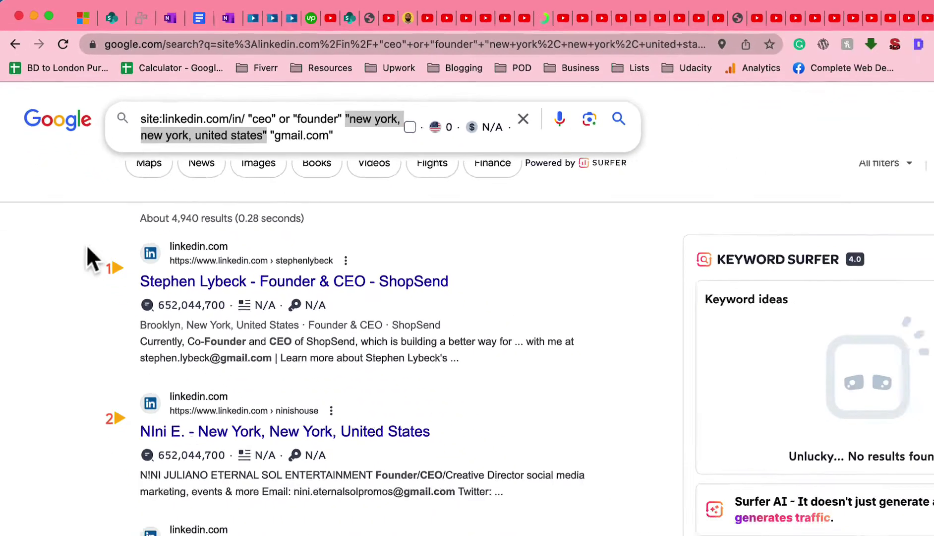
{"action": "left_click", "coordinate": [115, 333]}
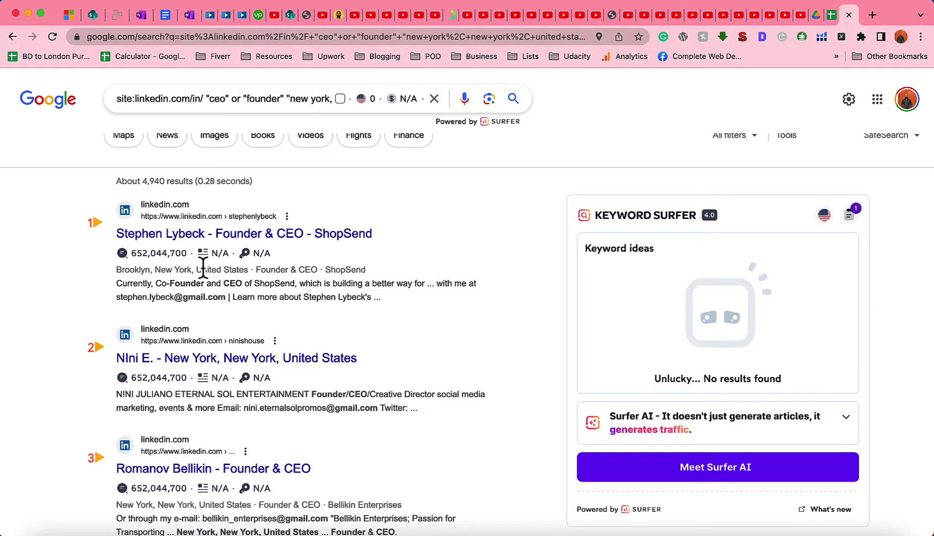
{"action": "left_click_drag", "start_coordinate": [117, 297], "coordinate": [214, 297]}
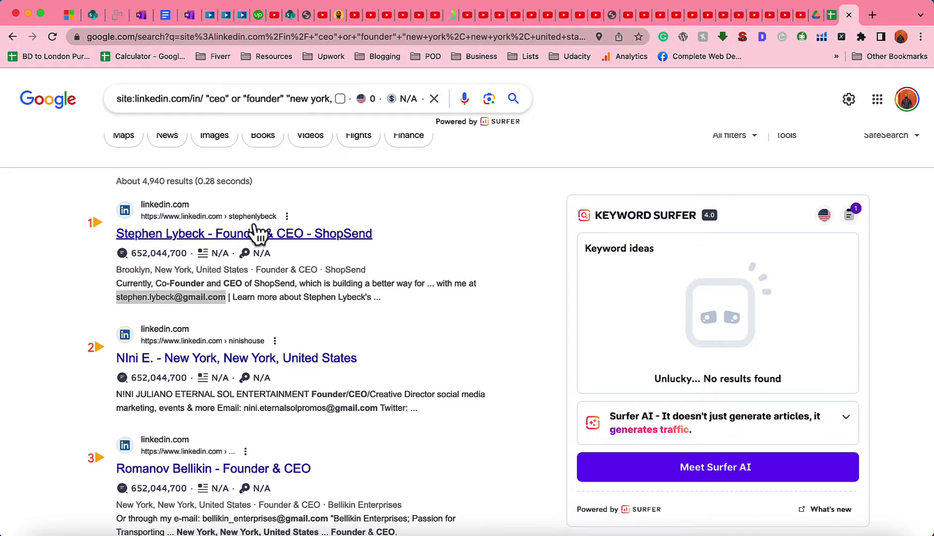
{"action": "scroll", "coordinate": [272, 327], "scroll_direction": "down", "scroll_amount": 2}
{"action": "scroll", "coordinate": [272, 327], "scroll_direction": "down", "scroll_amount": 2}
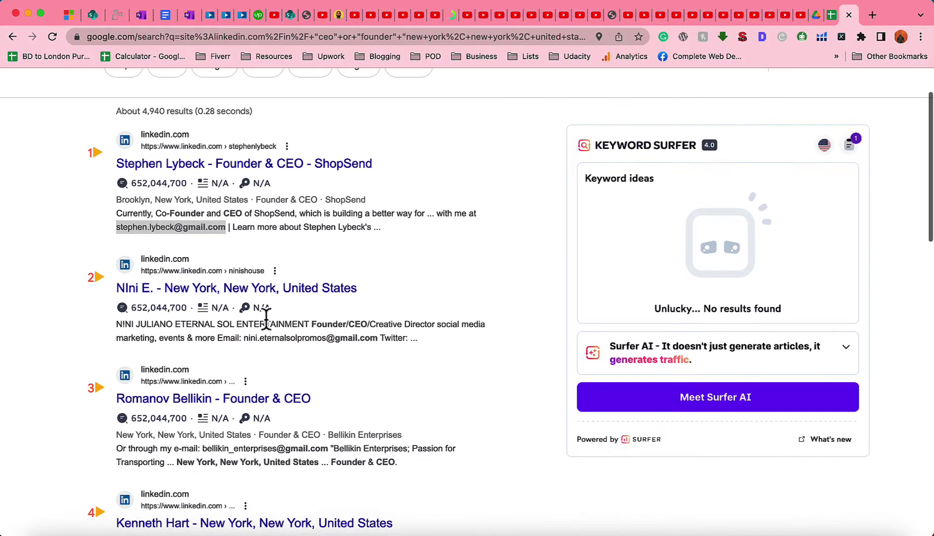
{"action": "double_click", "coordinate": [321, 324]}
{"action": "left_click_drag", "start_coordinate": [321, 321], "coordinate": [355, 324]}
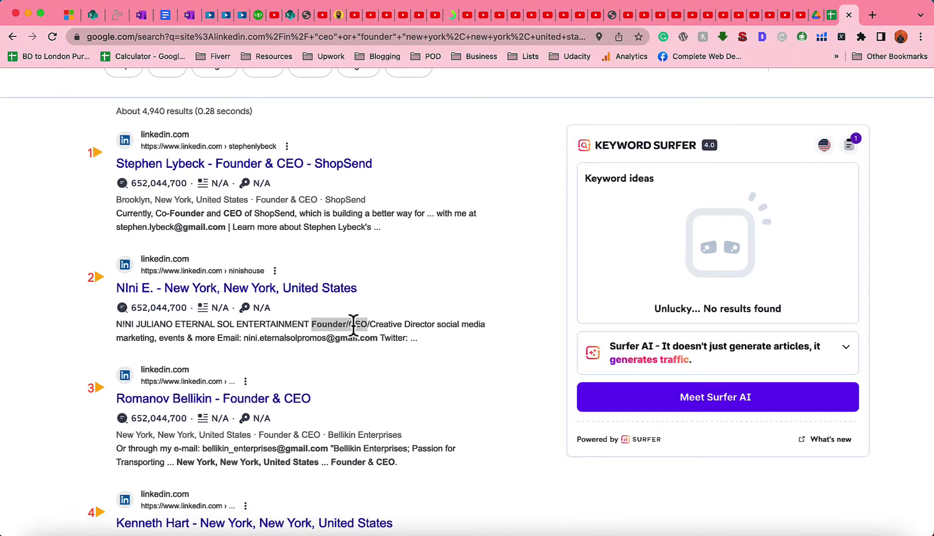
{"action": "left_click_drag", "start_coordinate": [260, 338], "coordinate": [357, 341]}
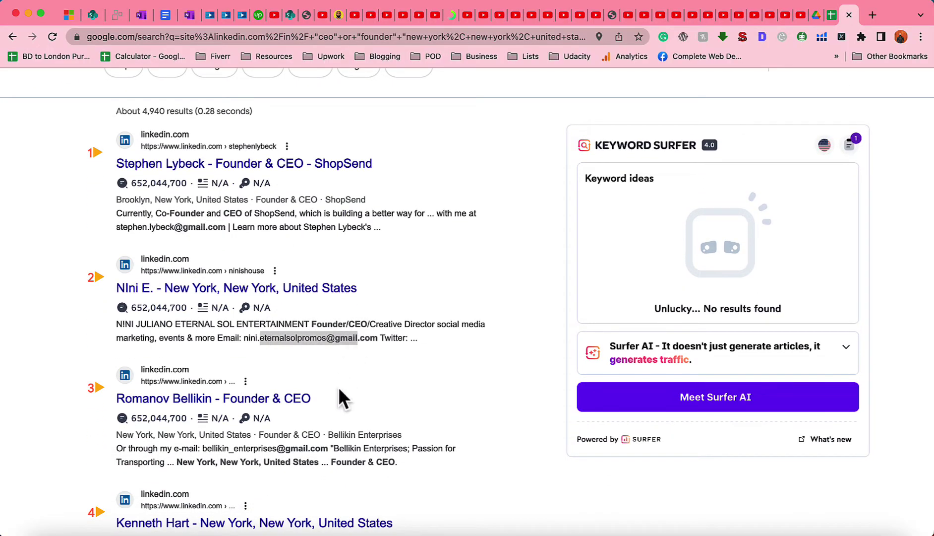
{"action": "scroll", "coordinate": [338, 399], "scroll_direction": "down", "scroll_amount": 4}
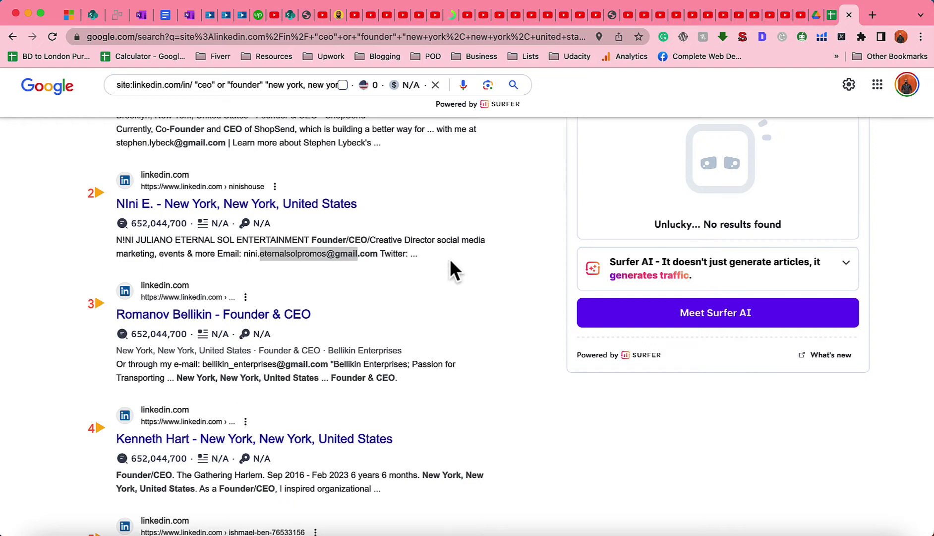
{"action": "scroll", "coordinate": [450, 263], "scroll_direction": "up", "scroll_amount": 4}
{"action": "scroll", "coordinate": [441, 223], "scroll_direction": "down", "scroll_amount": 1}
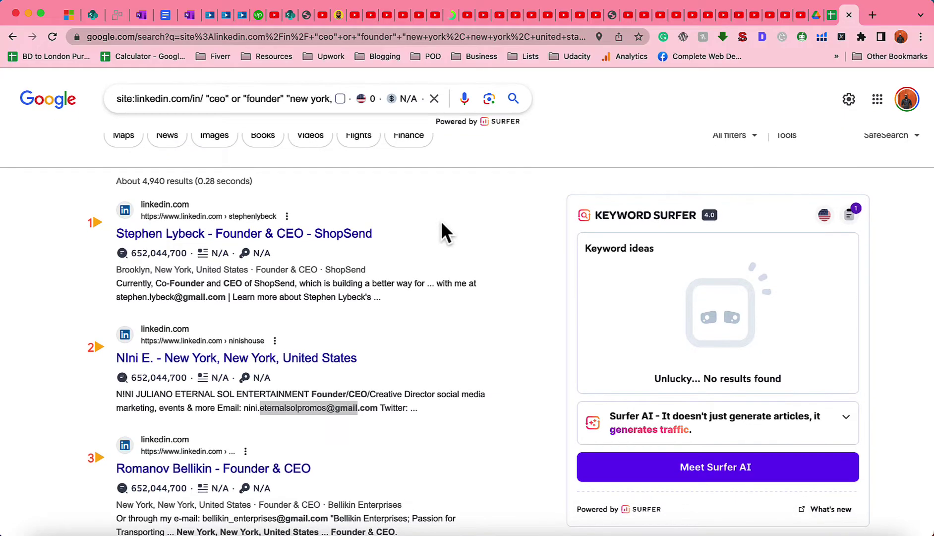
{"action": "scroll", "coordinate": [455, 367], "scroll_direction": "down", "scroll_amount": 10}
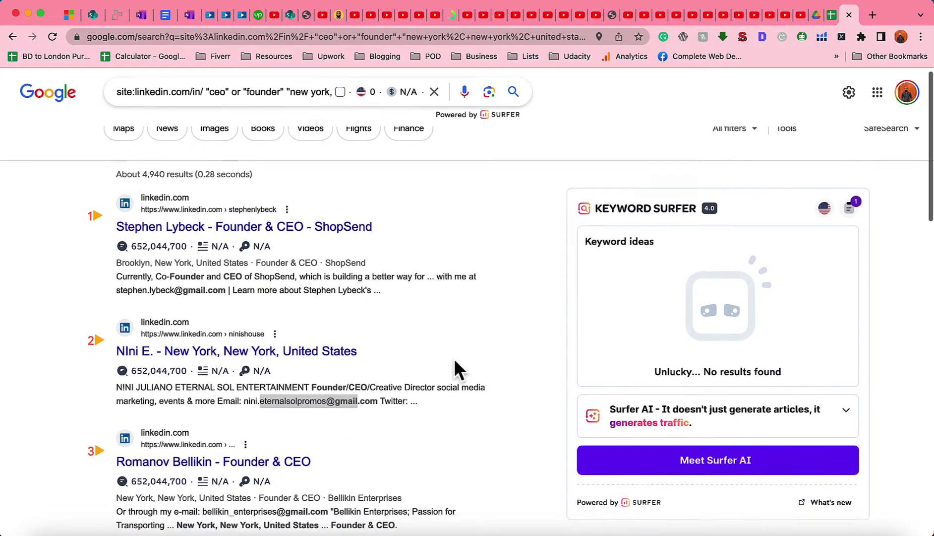
{"action": "scroll", "coordinate": [455, 369], "scroll_direction": "down", "scroll_amount": 9}
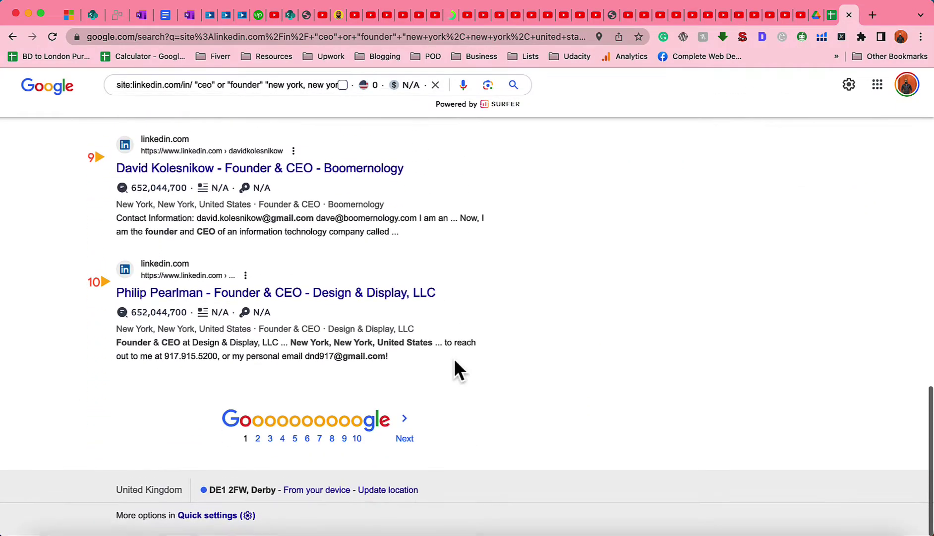
{"action": "scroll", "coordinate": [508, 265], "scroll_direction": "up", "scroll_amount": 16}
{"action": "scroll", "coordinate": [507, 264], "scroll_direction": "up", "scroll_amount": 3}
{"action": "scroll", "coordinate": [507, 265], "scroll_direction": "down", "scroll_amount": 7}
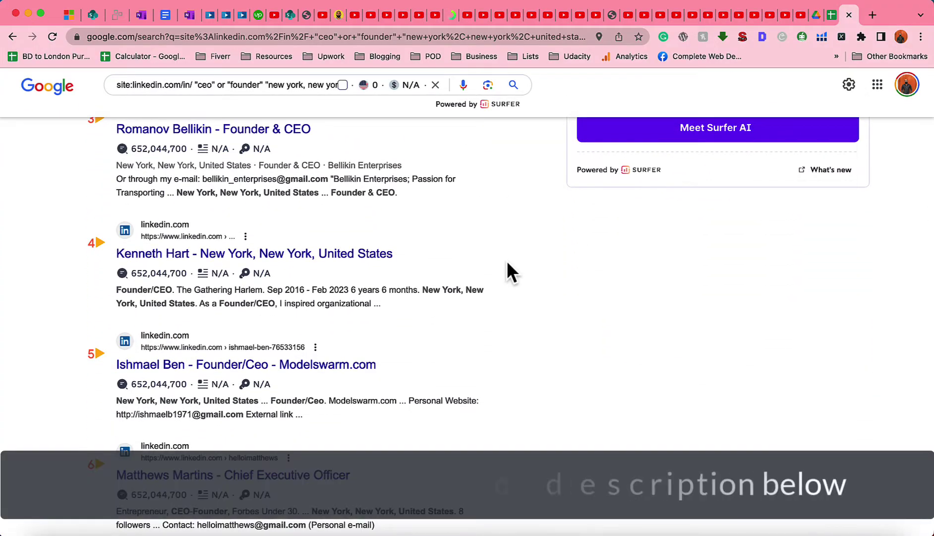
{"action": "scroll", "coordinate": [530, 347], "scroll_direction": "down", "scroll_amount": 12}
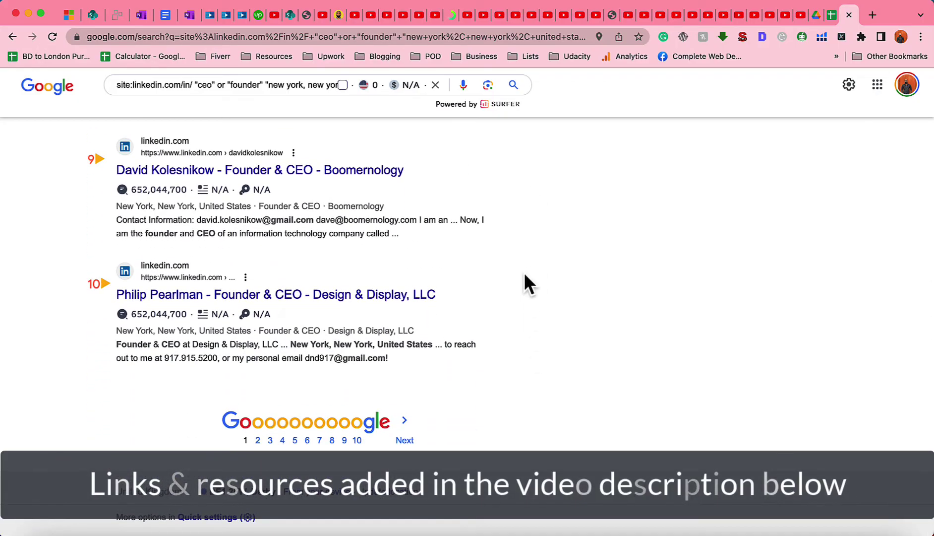
{"action": "scroll", "coordinate": [595, 250], "scroll_direction": "up", "scroll_amount": 20}
{"action": "scroll", "coordinate": [596, 250], "scroll_direction": "down", "scroll_amount": 2}
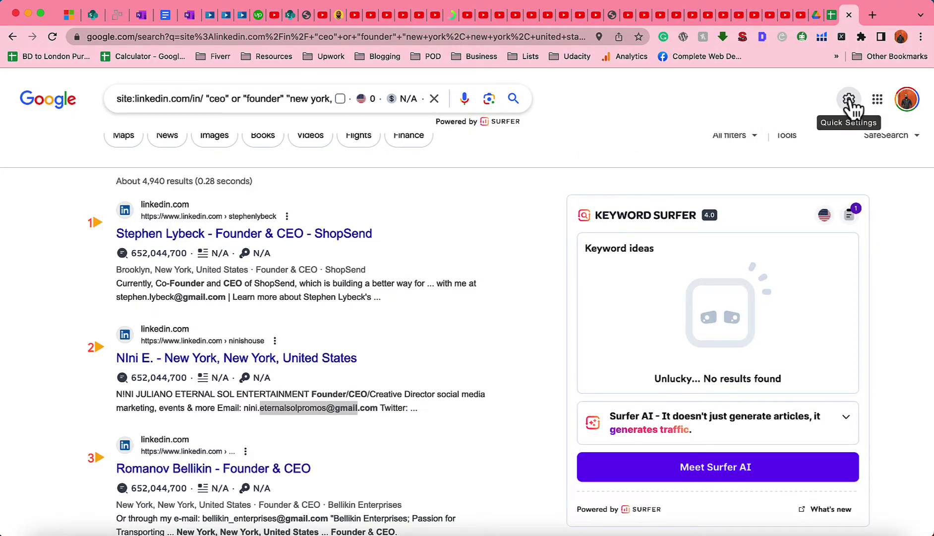
Step: Set Google Search Settings to 100 results per page and save the preferences
{"action": "left_click", "coordinate": [849, 100]}
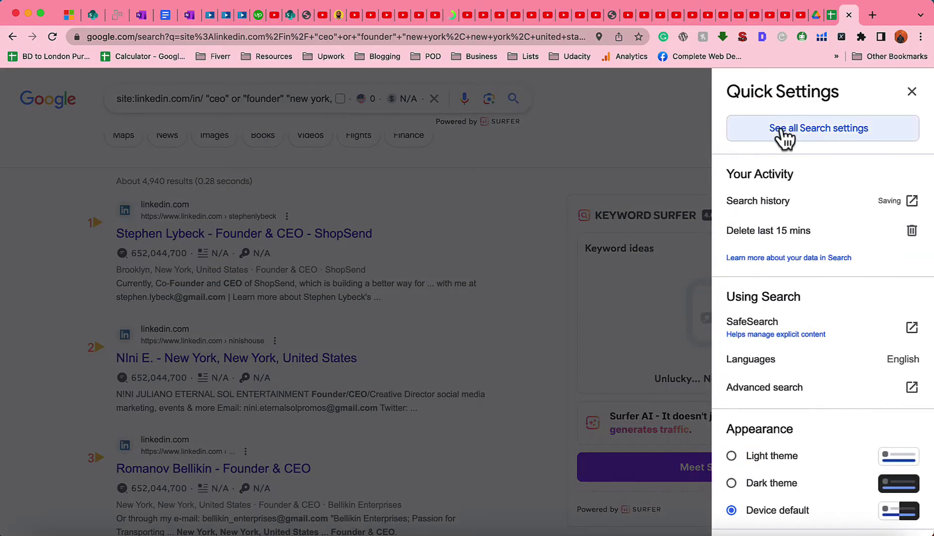
{"action": "left_click", "coordinate": [821, 143]}
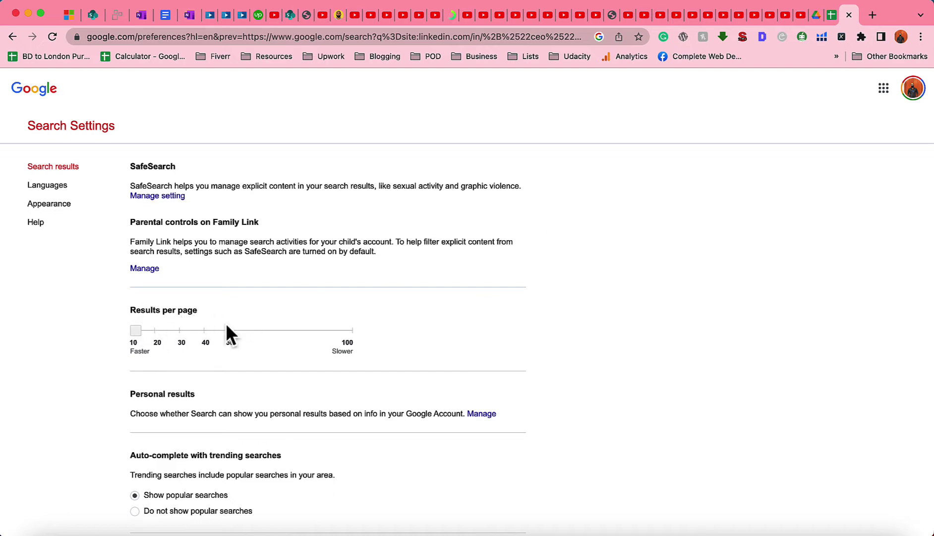
{"action": "left_click_drag", "start_coordinate": [135, 331], "coordinate": [335, 333]}
{"action": "scroll", "coordinate": [505, 364], "scroll_direction": "down", "scroll_amount": 5}
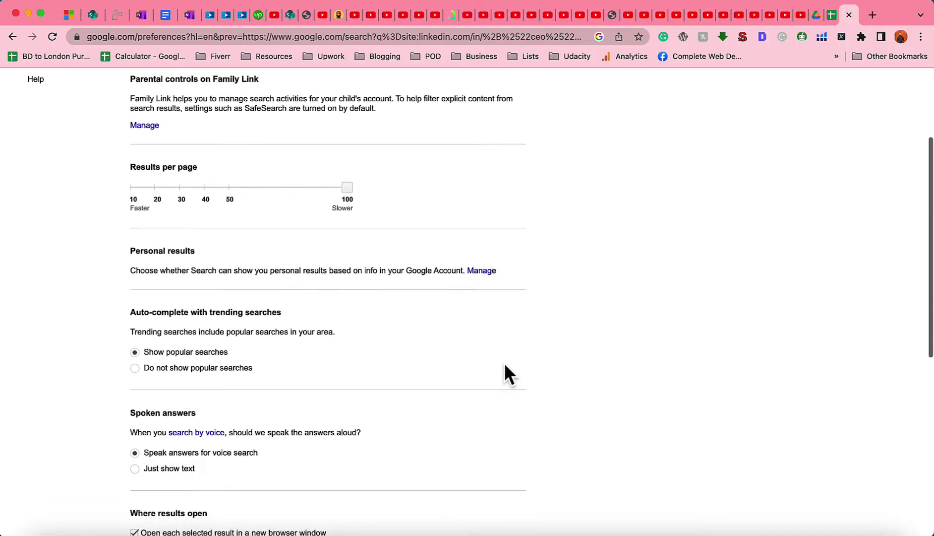
{"action": "scroll", "coordinate": [504, 372], "scroll_direction": "down", "scroll_amount": 7}
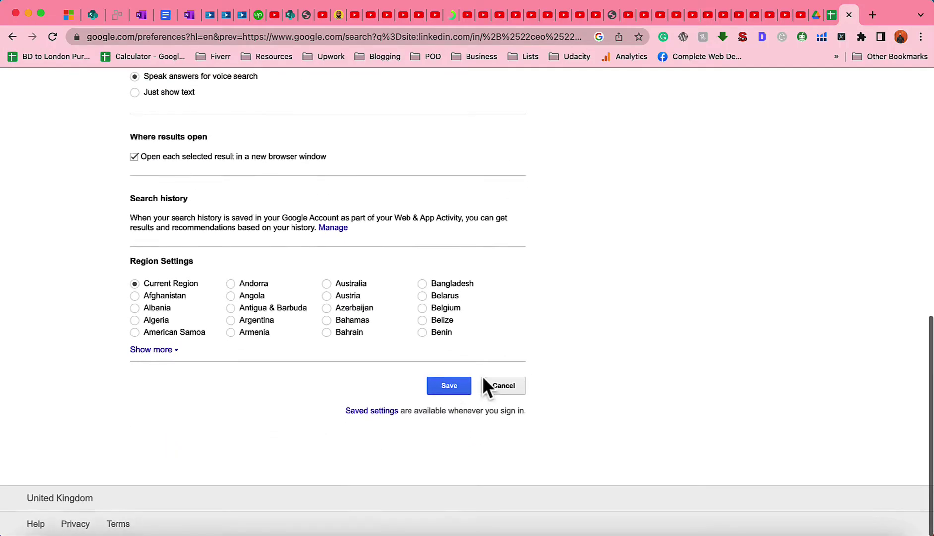
{"action": "left_click", "coordinate": [449, 389]}
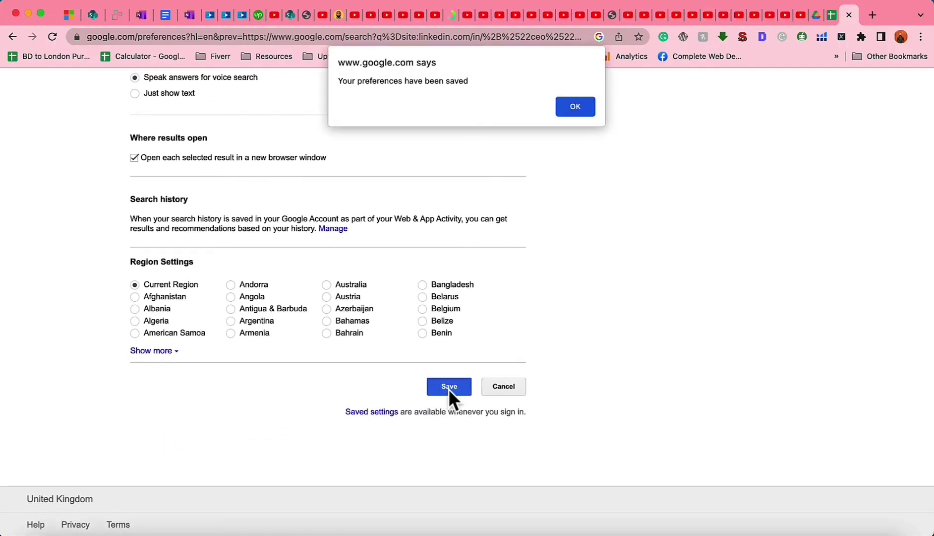
{"action": "left_click", "coordinate": [574, 106]}
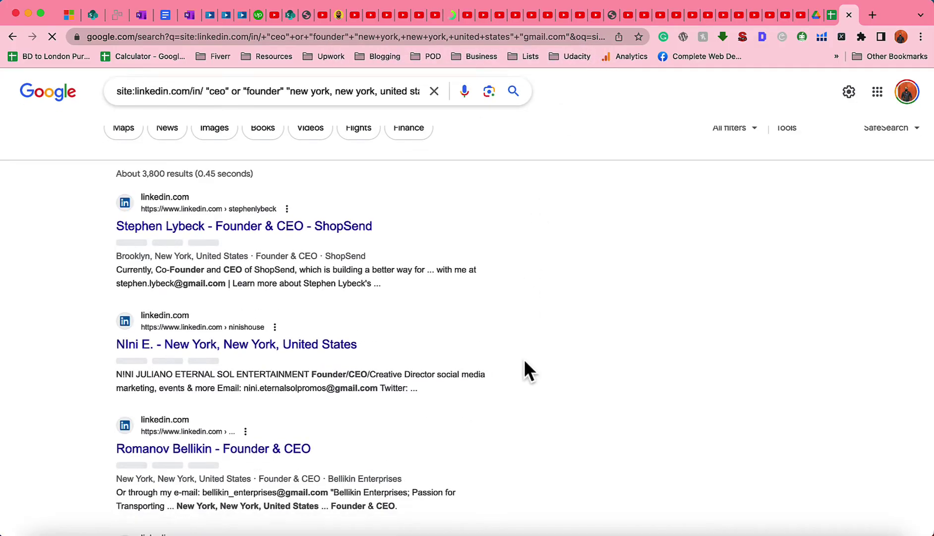
{"action": "scroll", "coordinate": [525, 362], "scroll_direction": "down", "scroll_amount": 20}
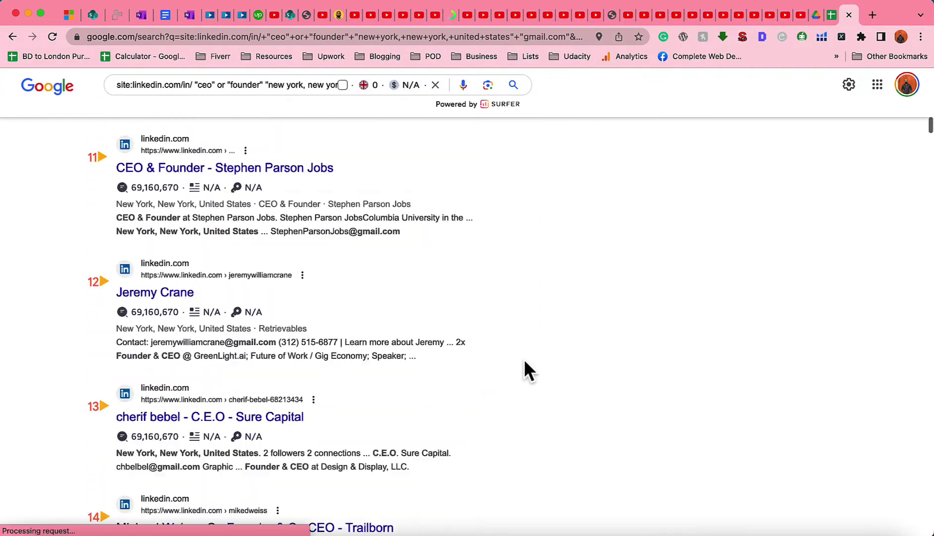
{"action": "scroll", "coordinate": [525, 361], "scroll_direction": "down", "scroll_amount": 20}
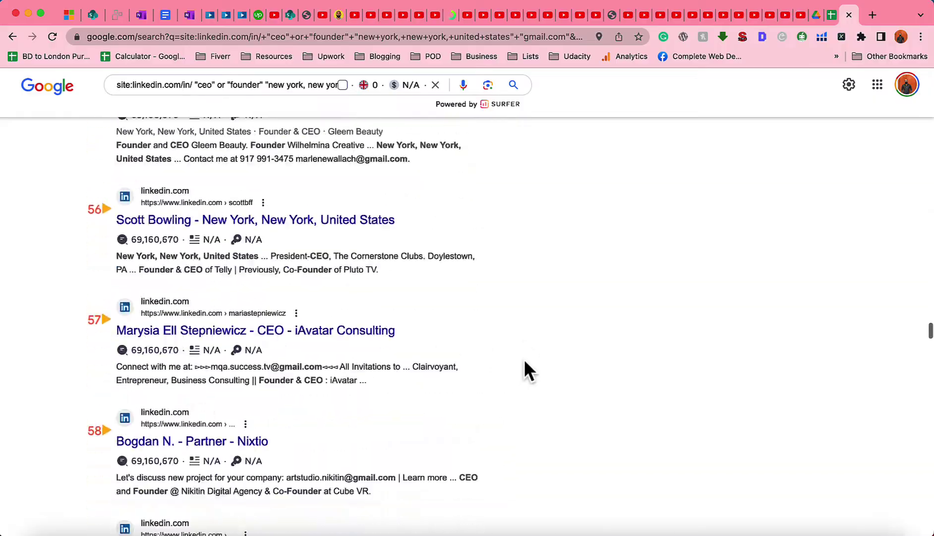
{"action": "scroll", "coordinate": [527, 370], "scroll_direction": "down", "scroll_amount": 20}
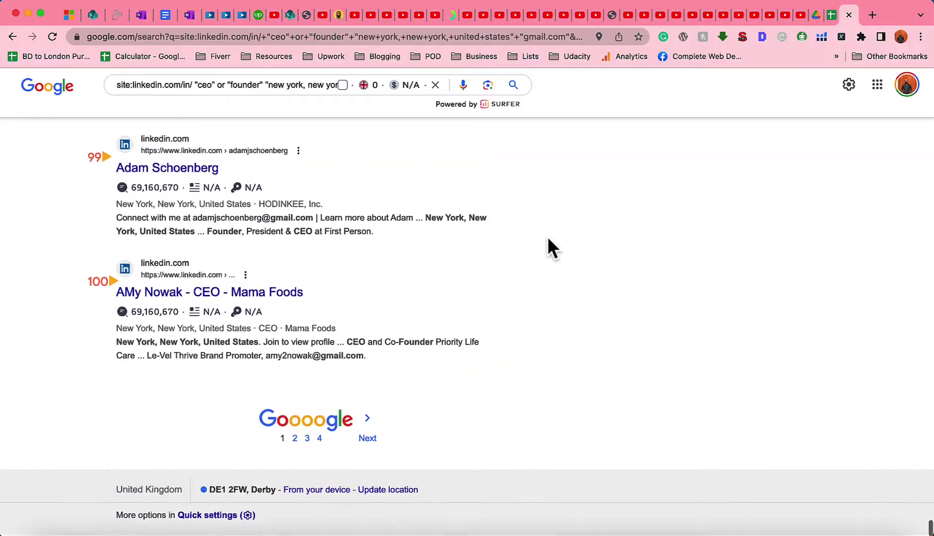
{"action": "scroll", "coordinate": [529, 203], "scroll_direction": "up", "scroll_amount": 20}
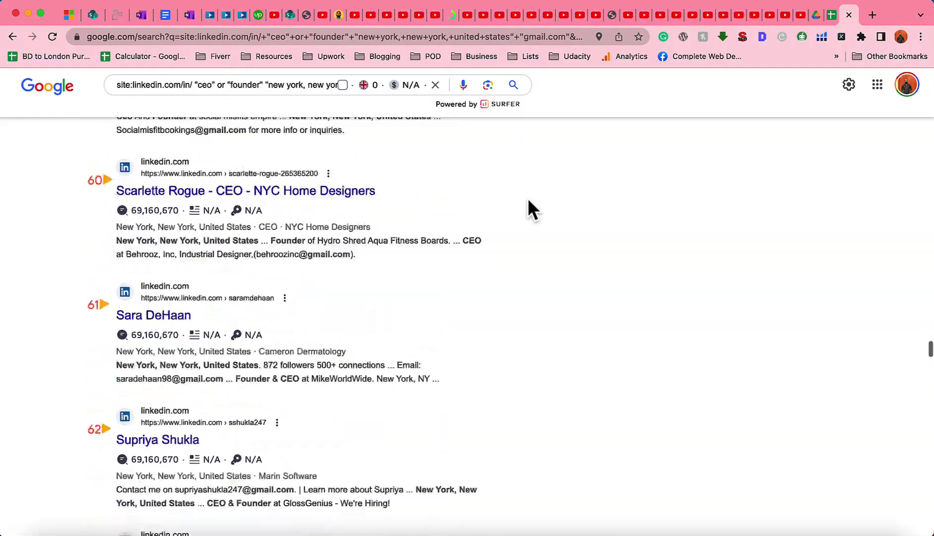
{"action": "scroll", "coordinate": [527, 201], "scroll_direction": "up", "scroll_amount": 20}
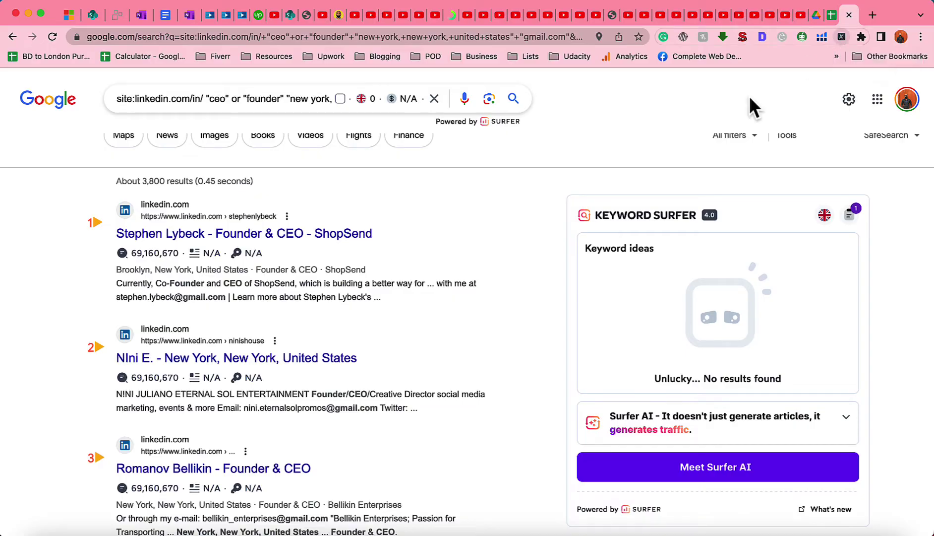
Step: Capture the first result title's XPath with XPath Helper
{"action": "left_click", "coordinate": [841, 36]}
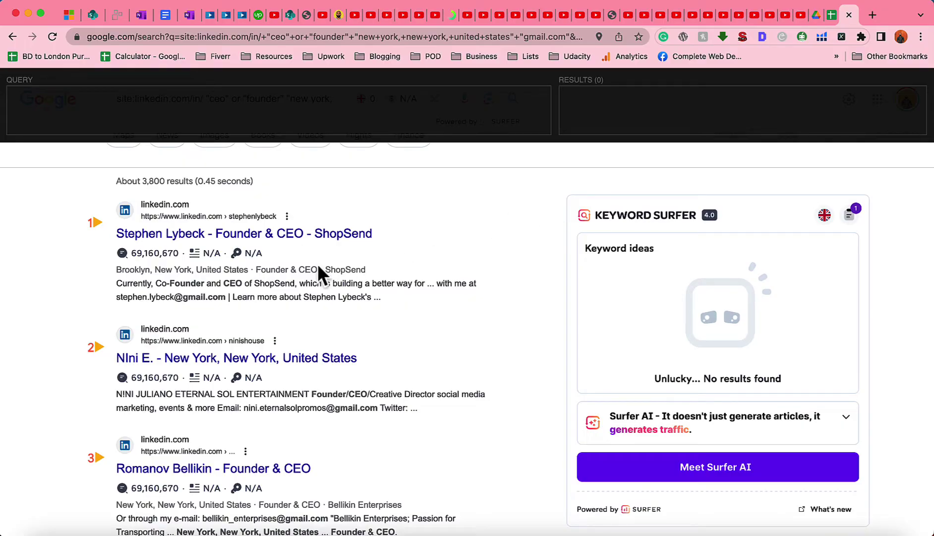
{"action": "key", "text": "shift"}
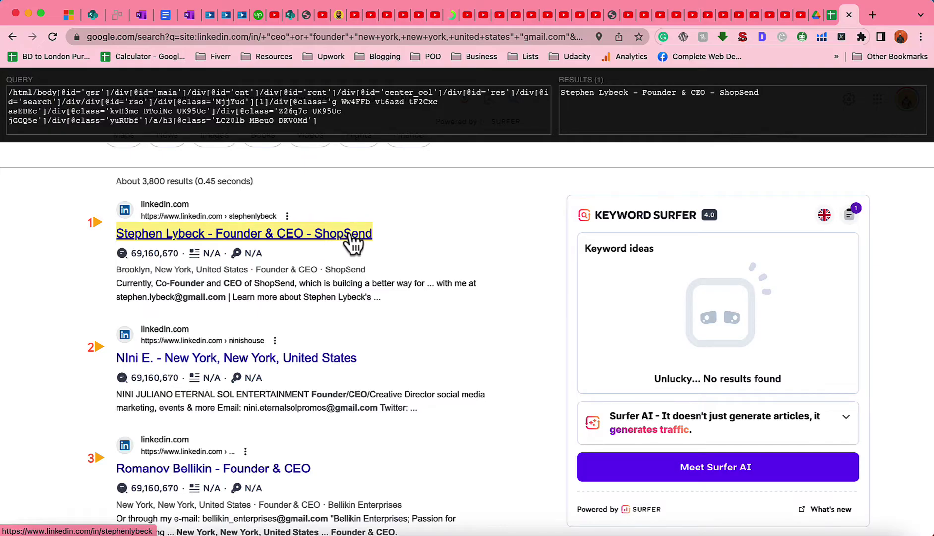
{"action": "scroll", "coordinate": [351, 386], "scroll_direction": "down", "scroll_amount": 1}
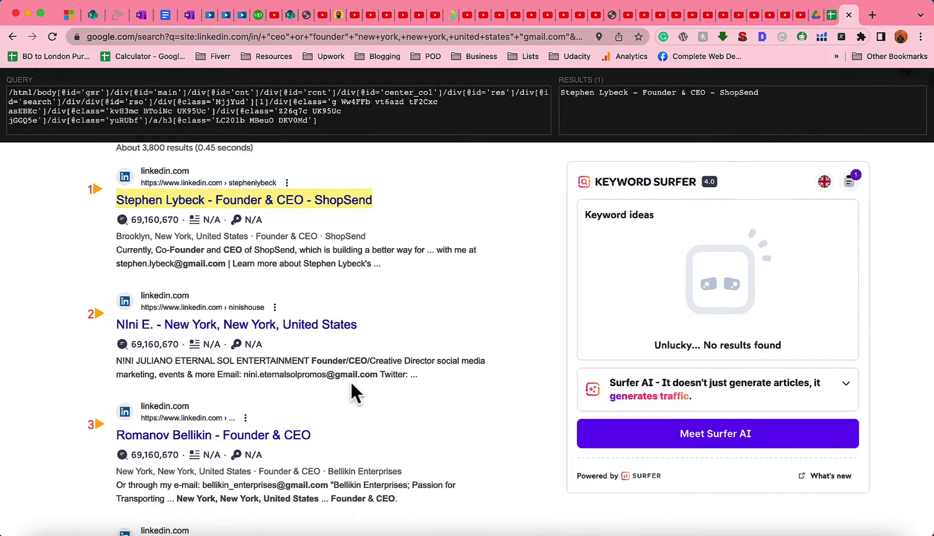
{"action": "scroll", "coordinate": [357, 369], "scroll_direction": "up", "scroll_amount": 1}
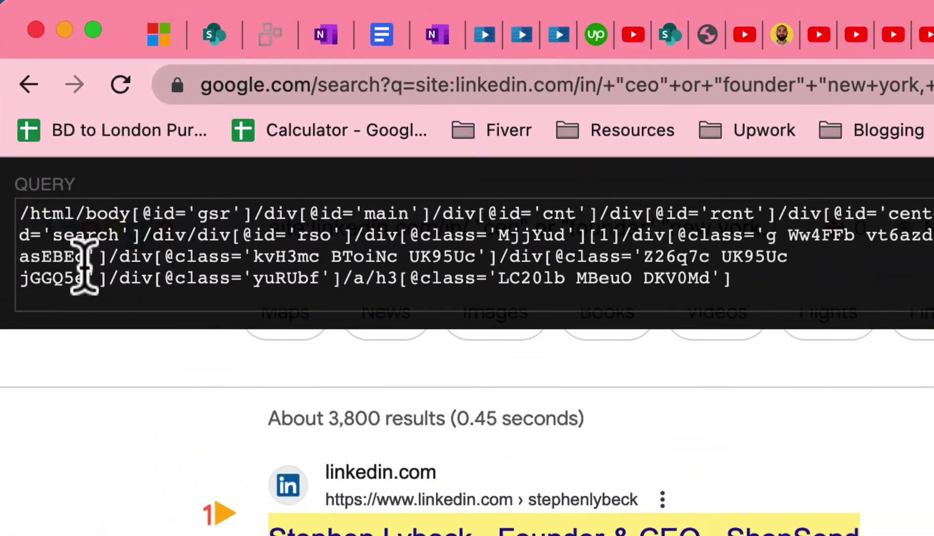
{"action": "left_click_drag", "start_coordinate": [105, 277], "coordinate": [19, 215]}
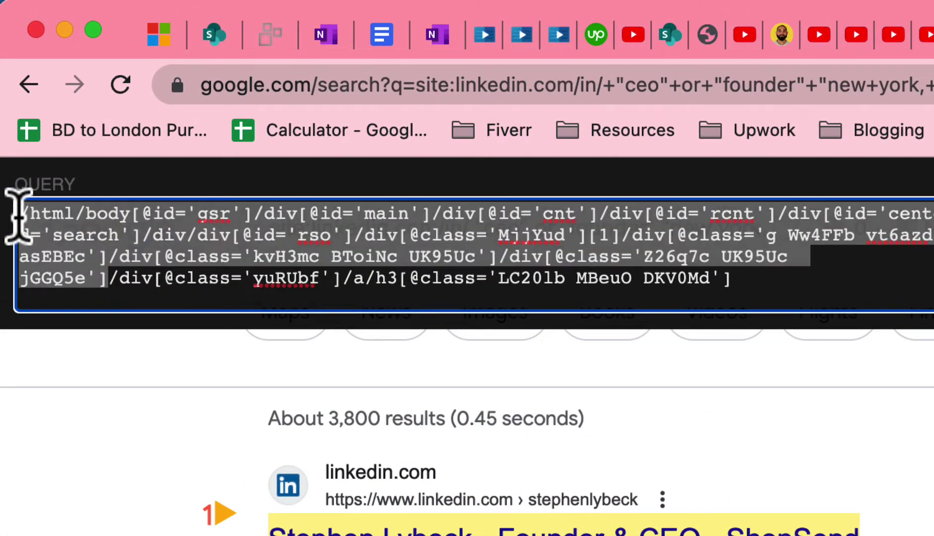
{"action": "key", "text": "BackSpace"}
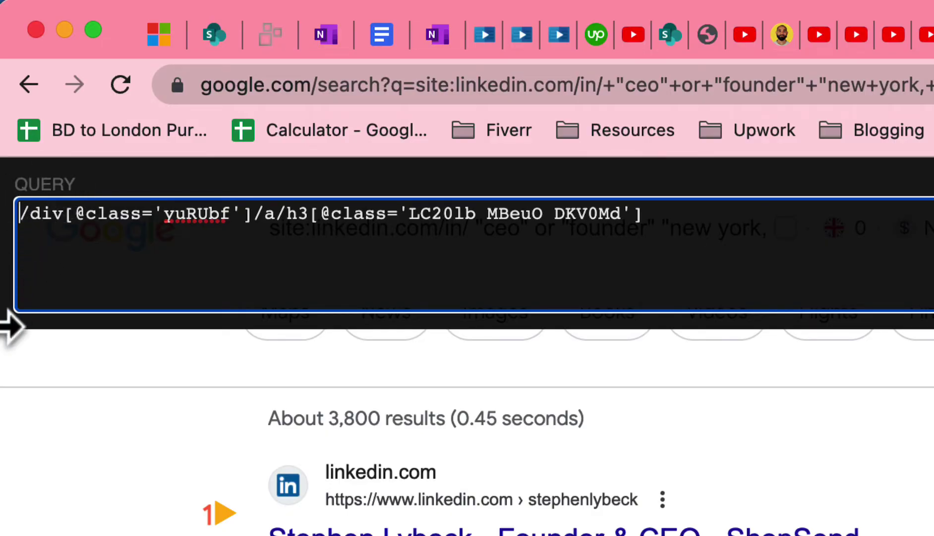
{"action": "type", "text": "/"}
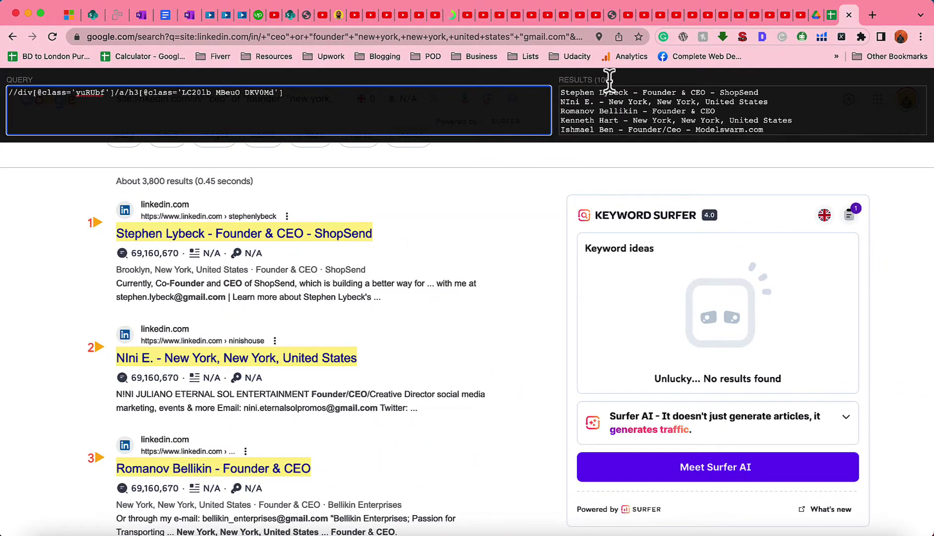
{"action": "left_click", "coordinate": [565, 95]}
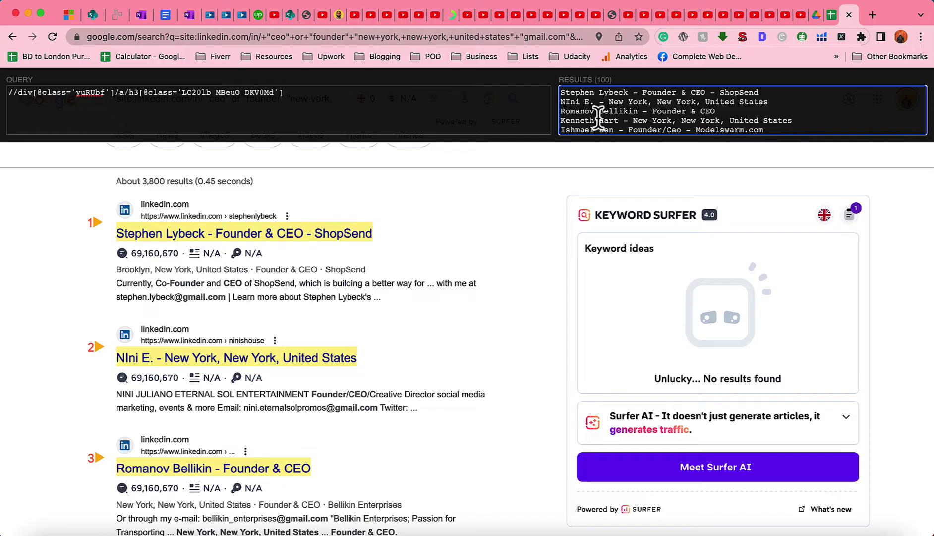
{"action": "key", "text": "super+a"}
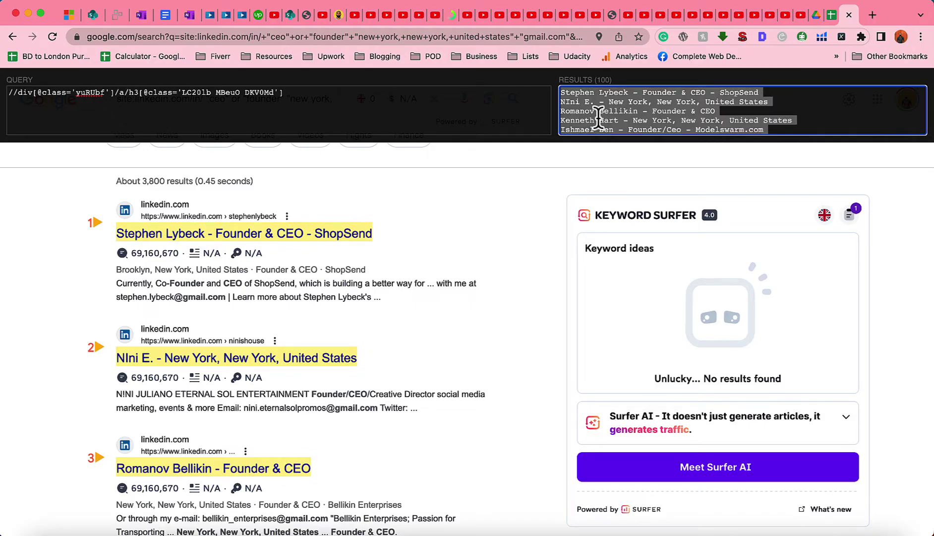
Step: Paste the 100 result titles into A1 of a new Sheet7 and auto-fit column A
{"action": "left_click", "coordinate": [833, 12]}
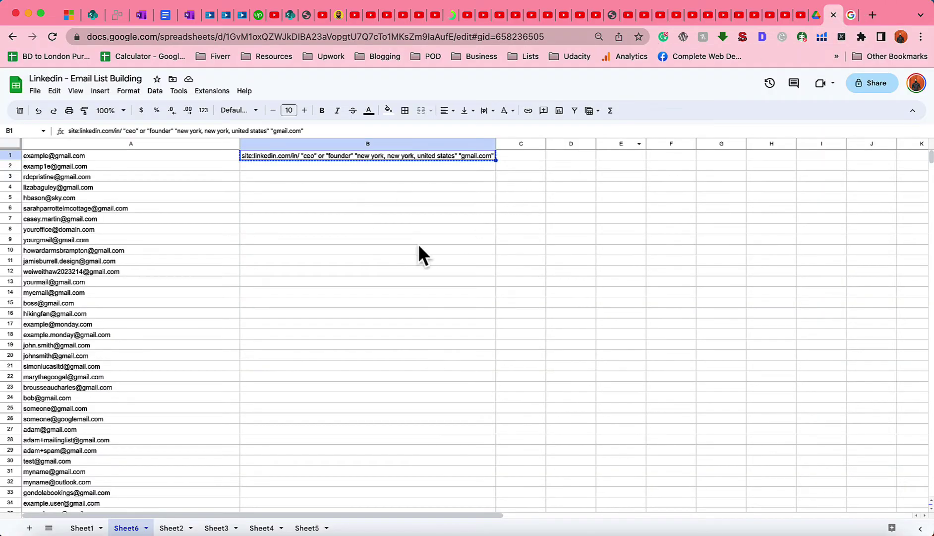
{"action": "left_click", "coordinate": [29, 527]}
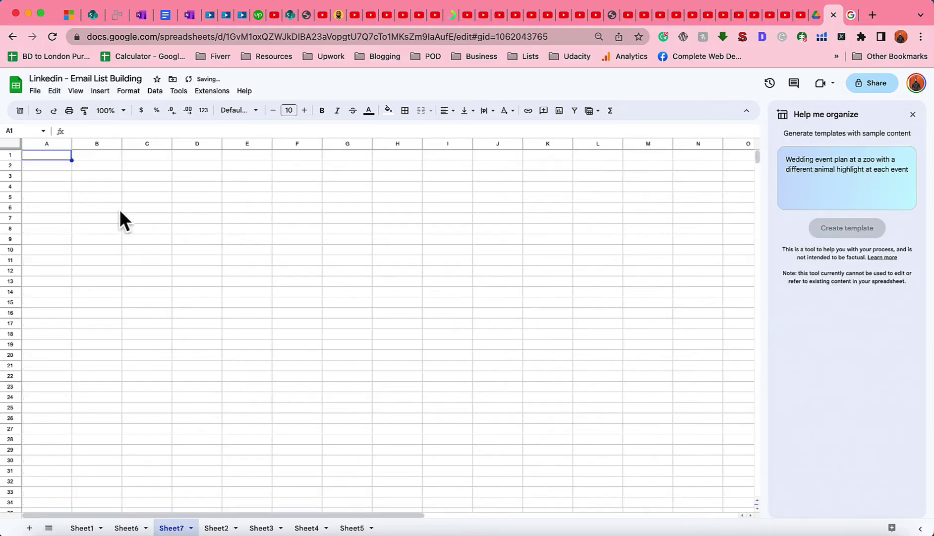
{"action": "key", "text": "super+v"}
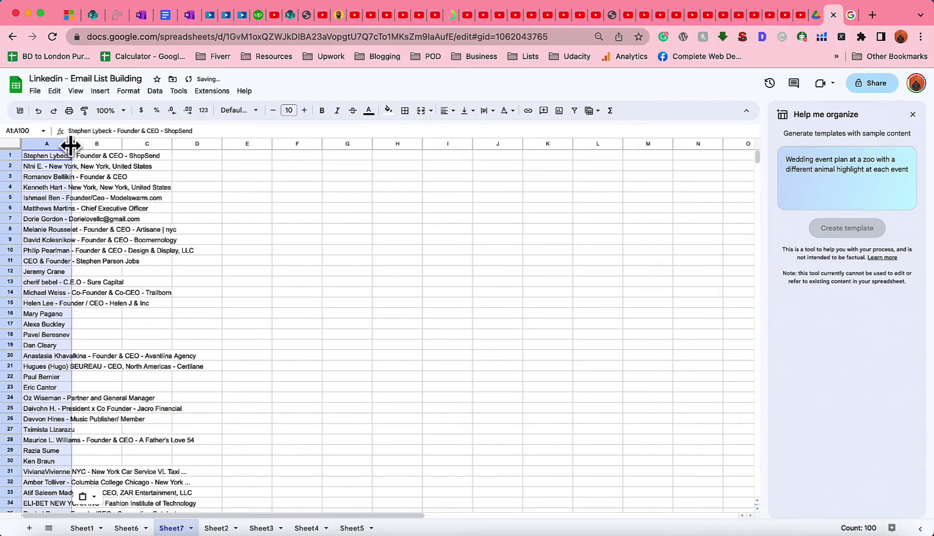
{"action": "double_click", "coordinate": [70, 144]}
{"action": "left_click", "coordinate": [232, 156]}
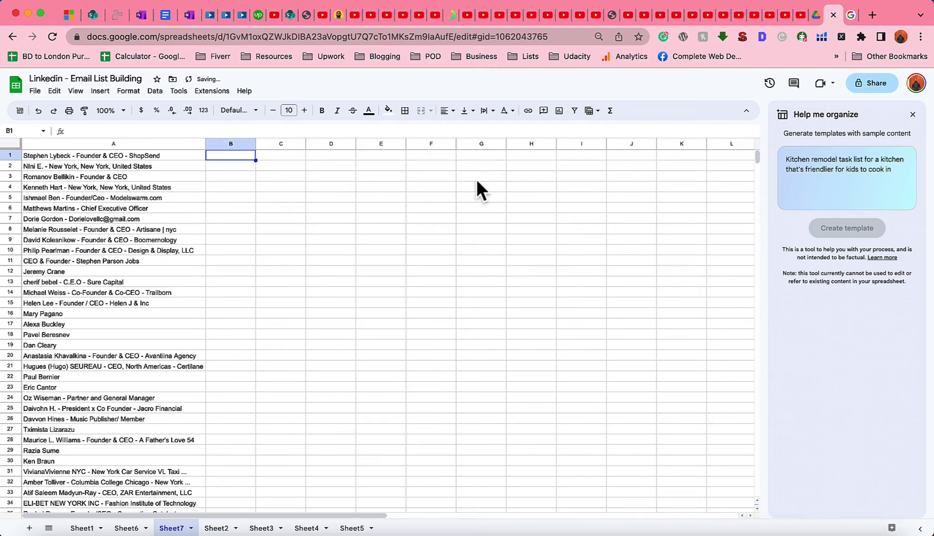
{"action": "left_click", "coordinate": [851, 14]}
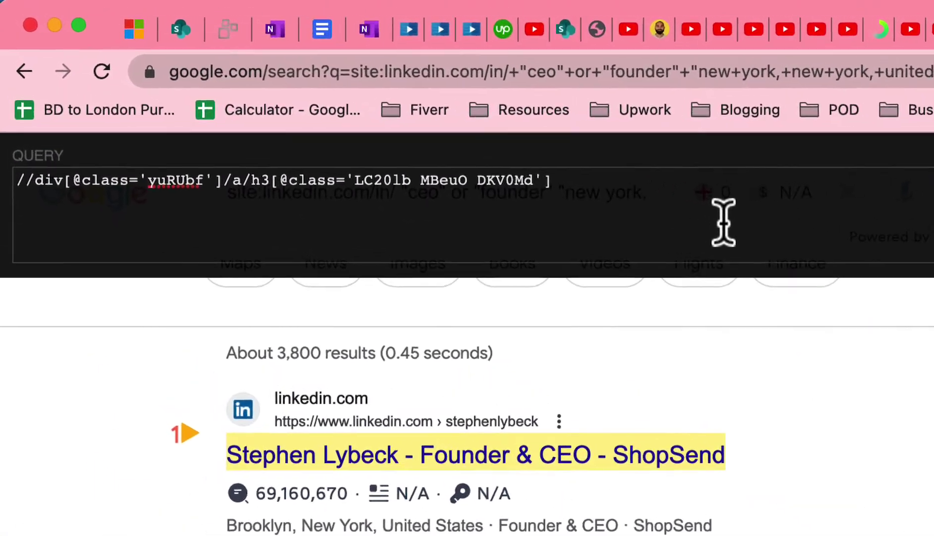
{"action": "left_click", "coordinate": [355, 100]}
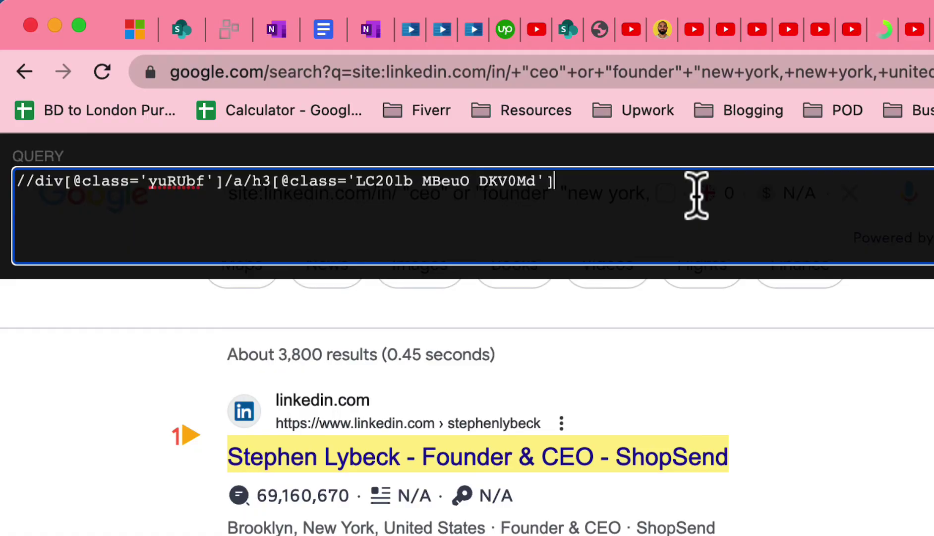
{"action": "type", "text": "/"}
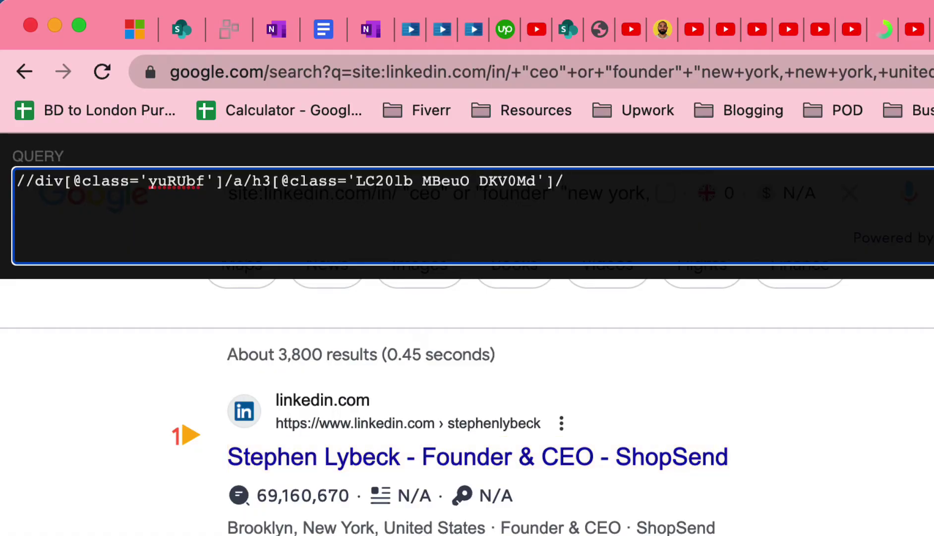
{"action": "type", "text": ".."}
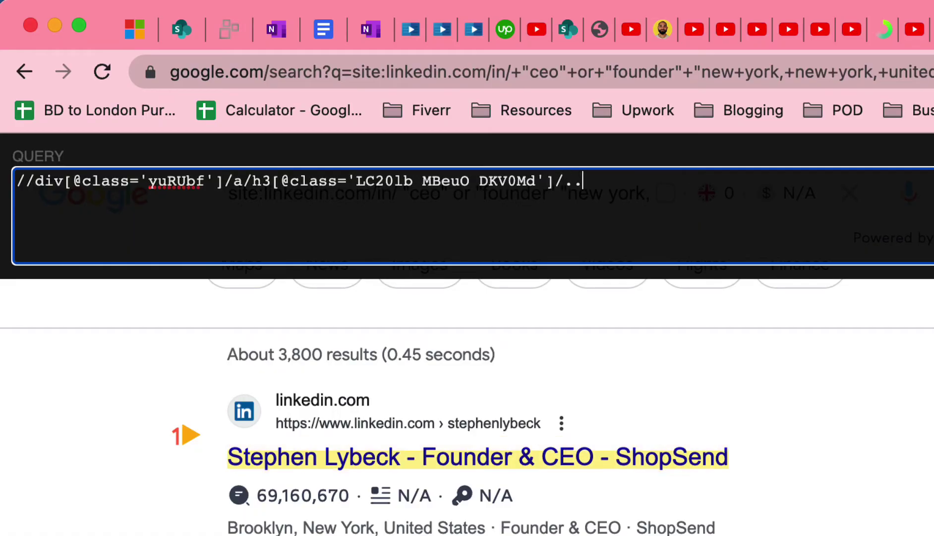
{"action": "type", "text": "/"}
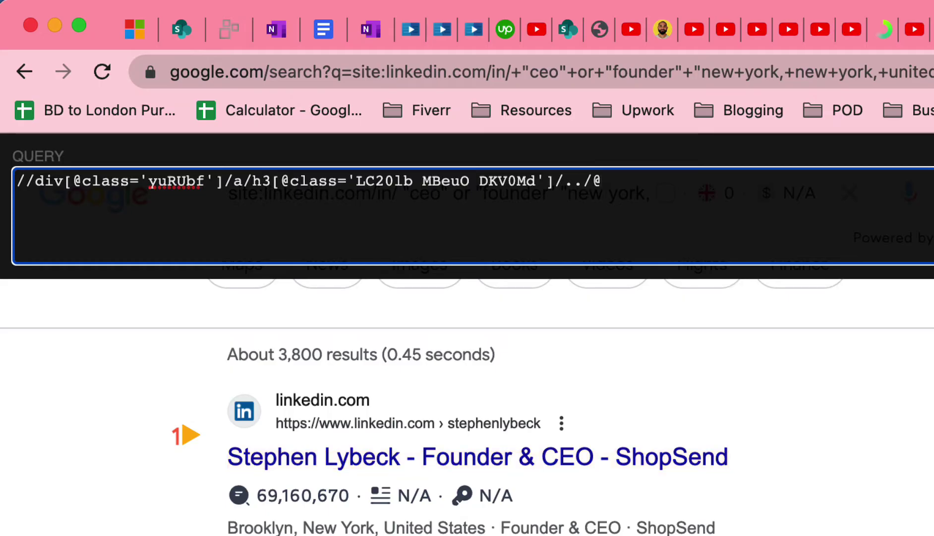
{"action": "type", "text": "@href"}
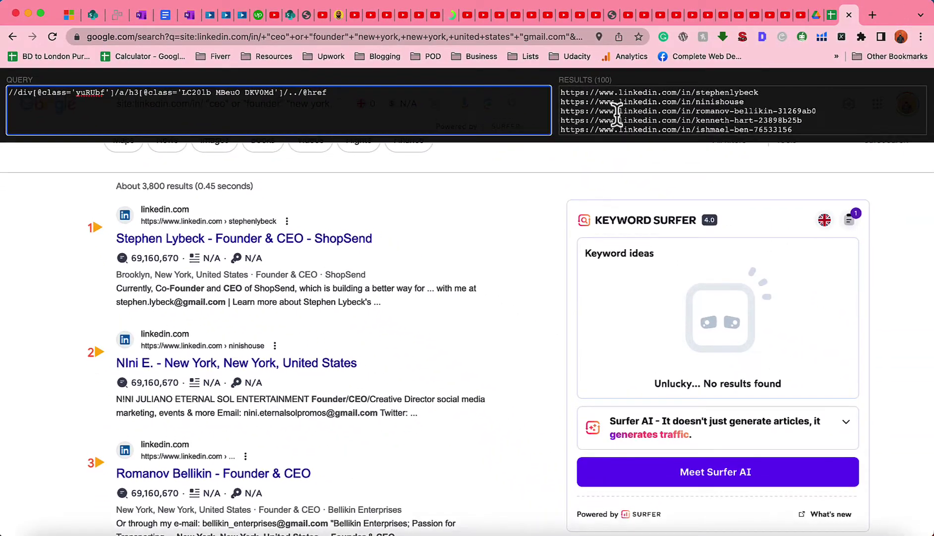
{"action": "left_click", "coordinate": [603, 107]}
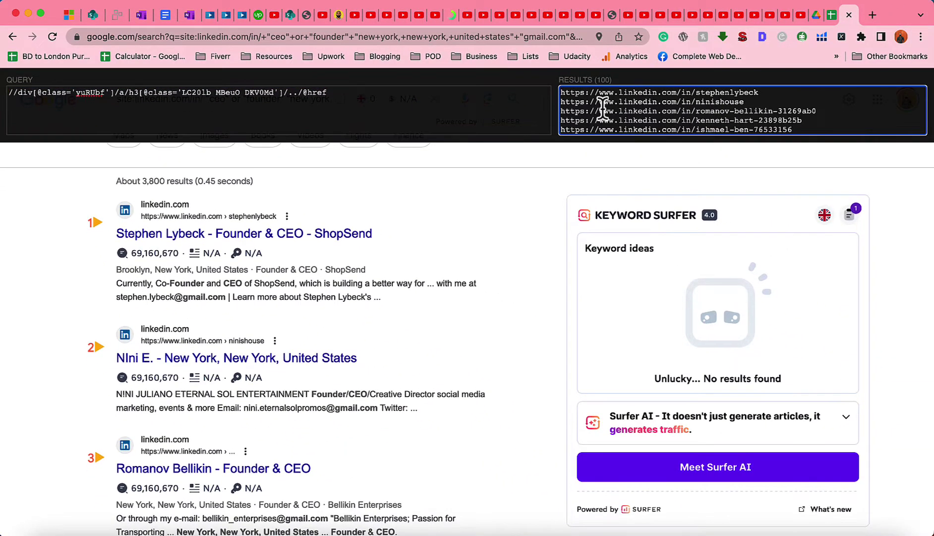
{"action": "key", "text": "super+a"}
{"action": "key", "text": "super+c"}
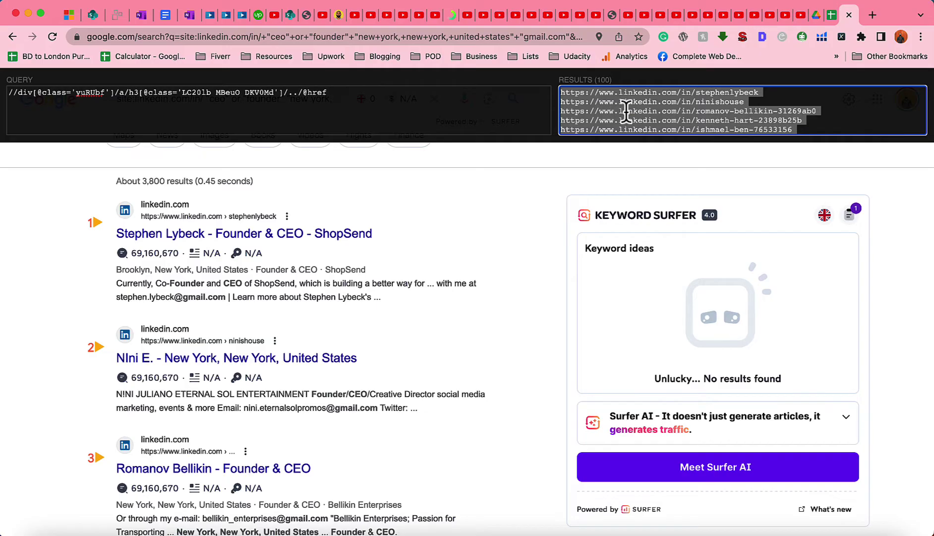
{"action": "left_click", "coordinate": [831, 15]}
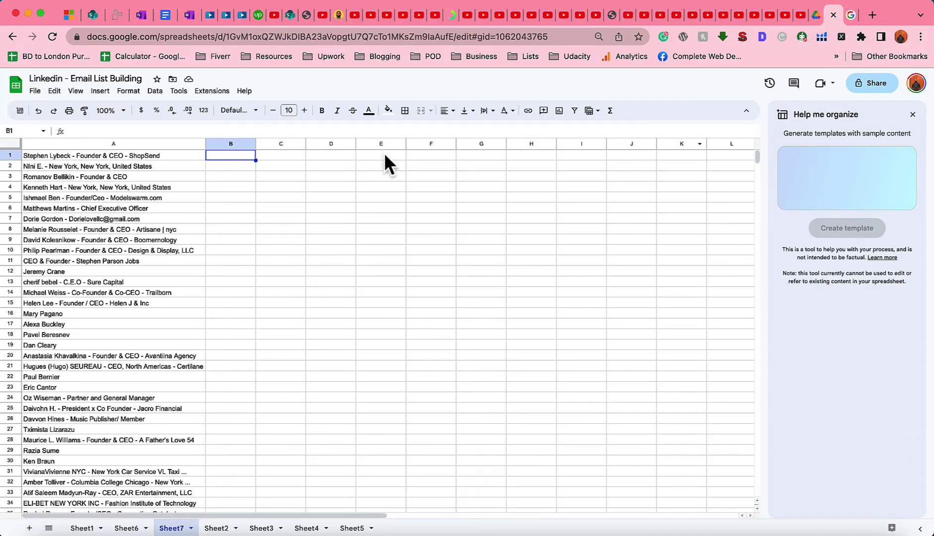
Step: Paste the profile URLs into B1 of Sheet7 and auto-fit column B
{"action": "key", "text": "super+v"}
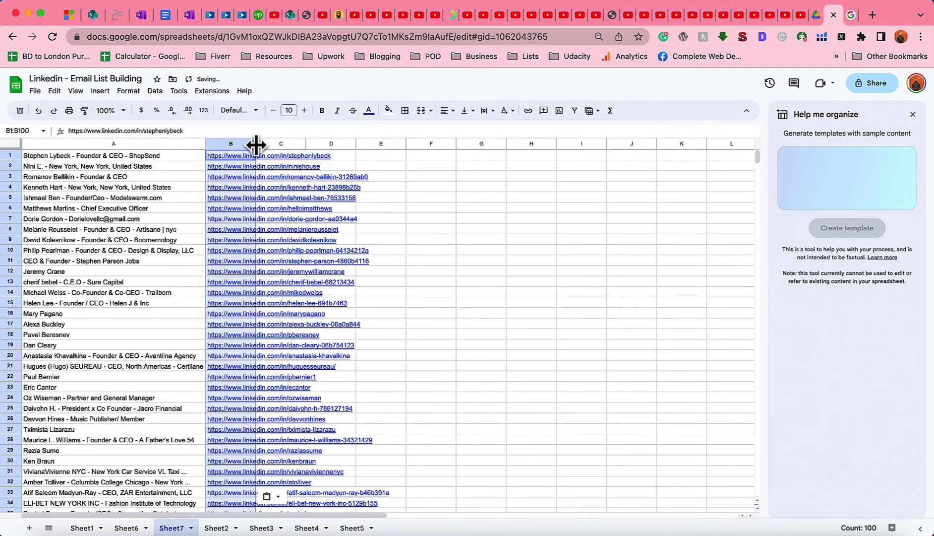
{"action": "double_click", "coordinate": [256, 143]}
{"action": "left_click", "coordinate": [497, 156]}
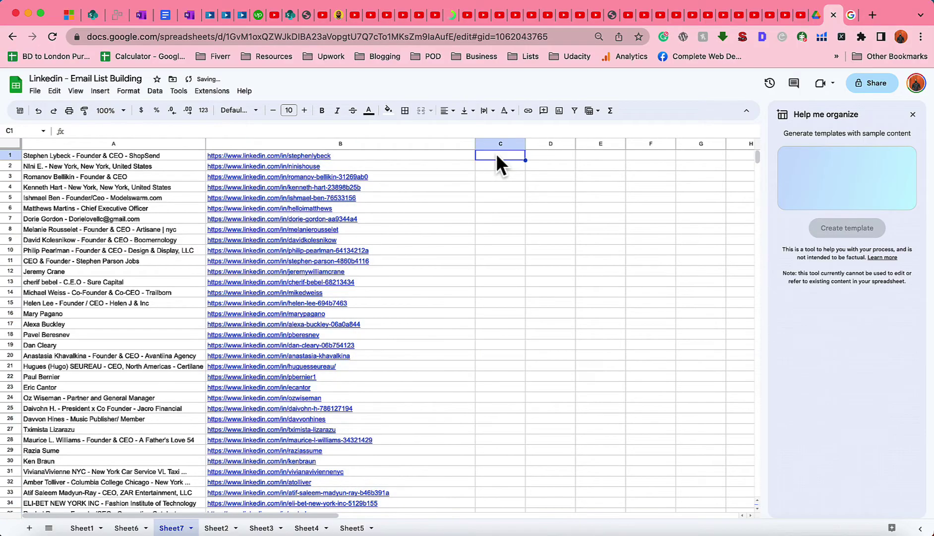
{"action": "left_click", "coordinate": [848, 16]}
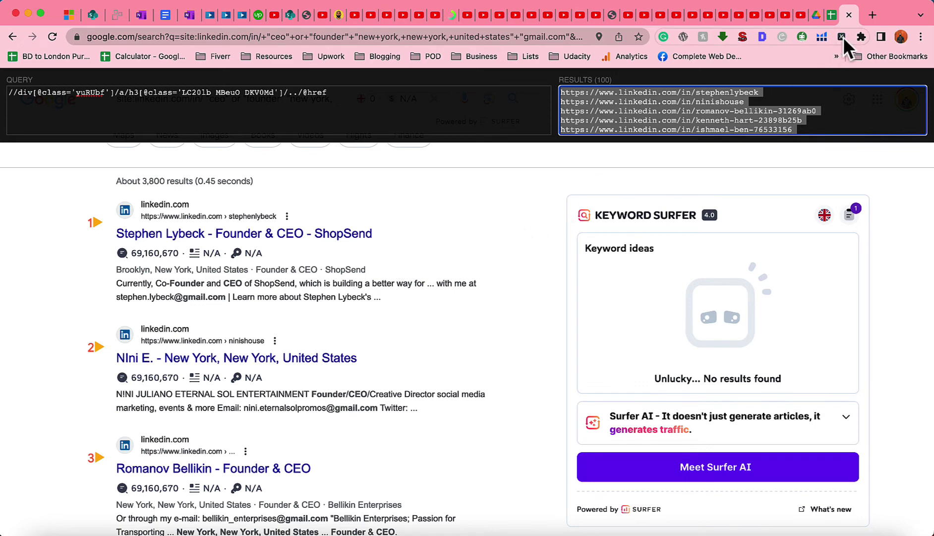
Step: Find Email Extractor in the Chrome Web Store and add the extension to Chrome
{"action": "left_click", "coordinate": [873, 15]}
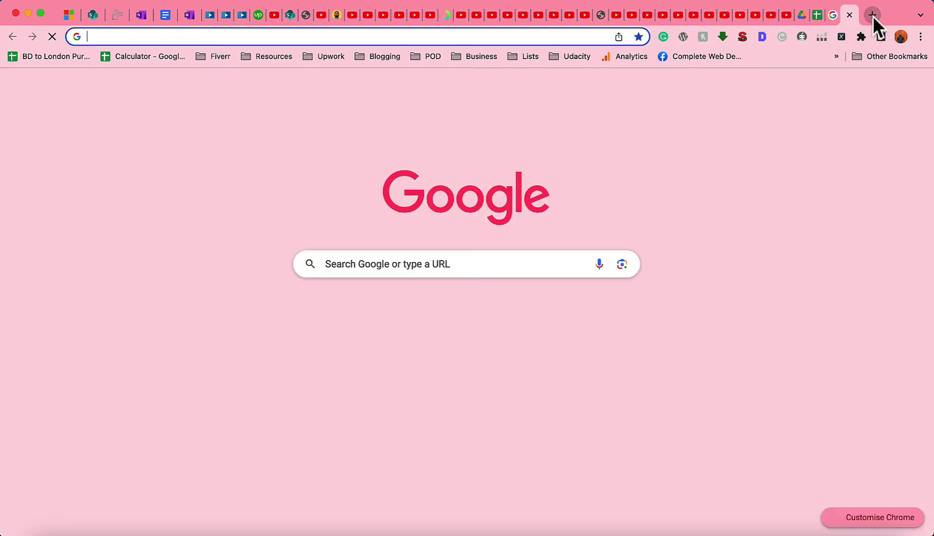
{"action": "type", "text": "email"}
{"action": "key", "text": "Return"}
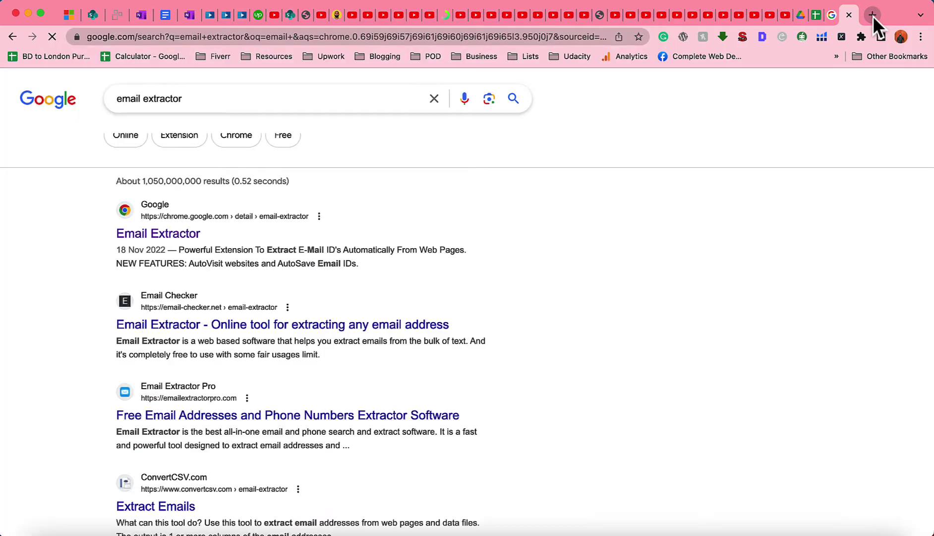
{"action": "left_click", "coordinate": [138, 237]}
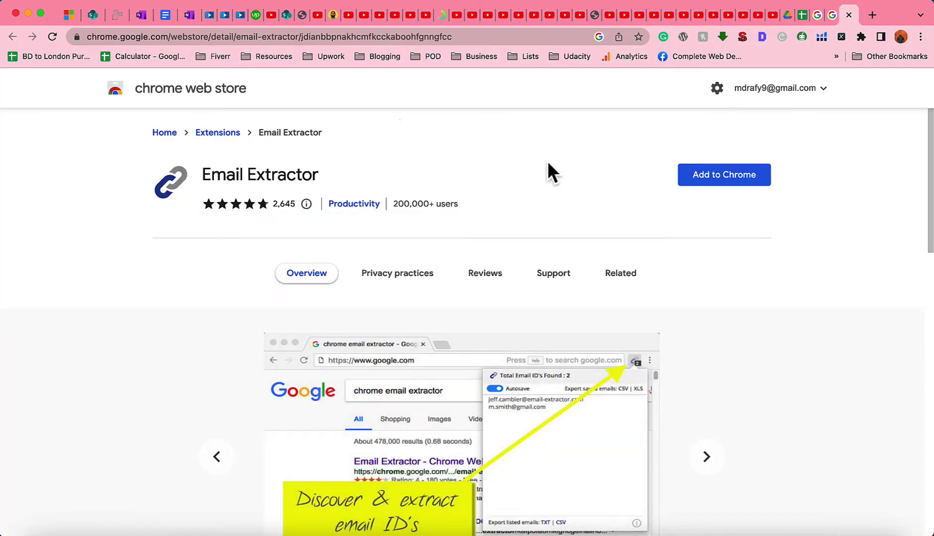
{"action": "left_click", "coordinate": [724, 179]}
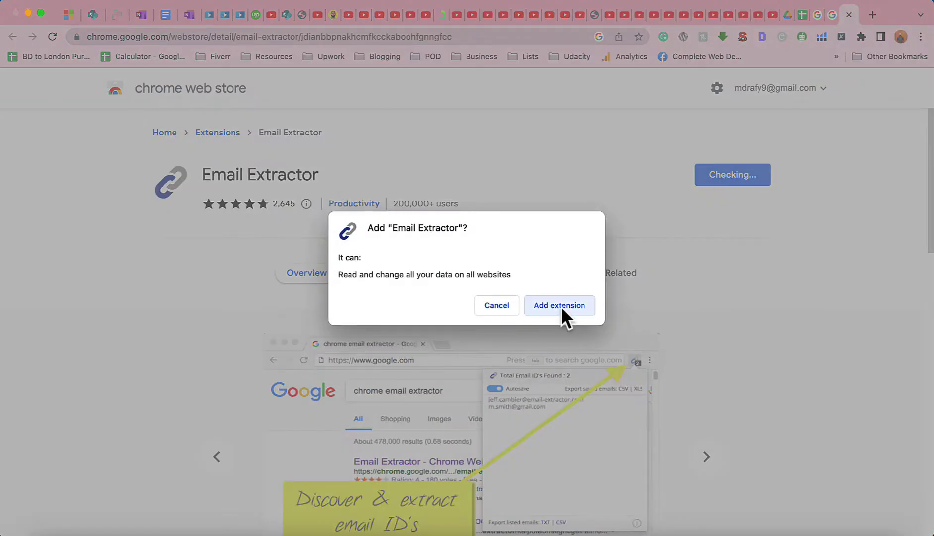
{"action": "left_click", "coordinate": [560, 306]}
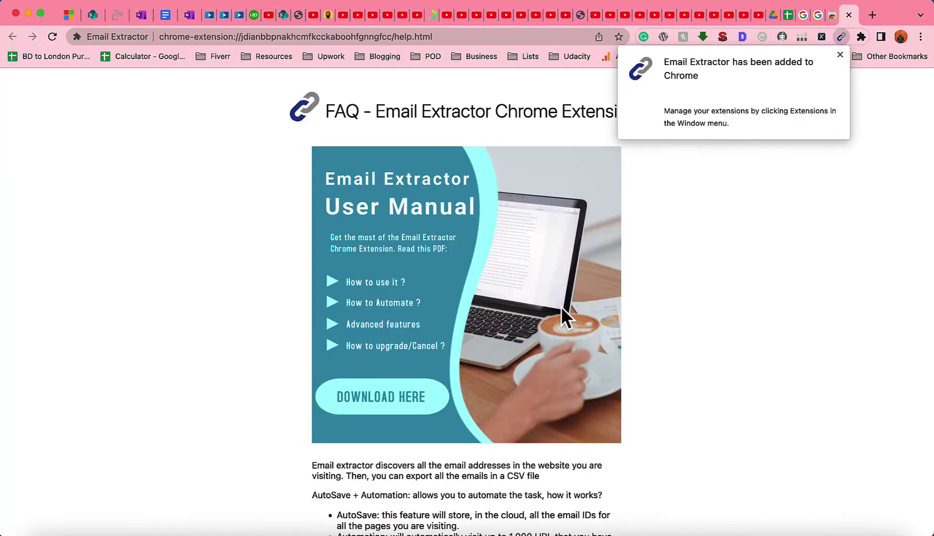
Step: Pin Email Extractor to the Chrome toolbar
{"action": "left_click", "coordinate": [851, 15]}
{"action": "left_click", "coordinate": [861, 36]}
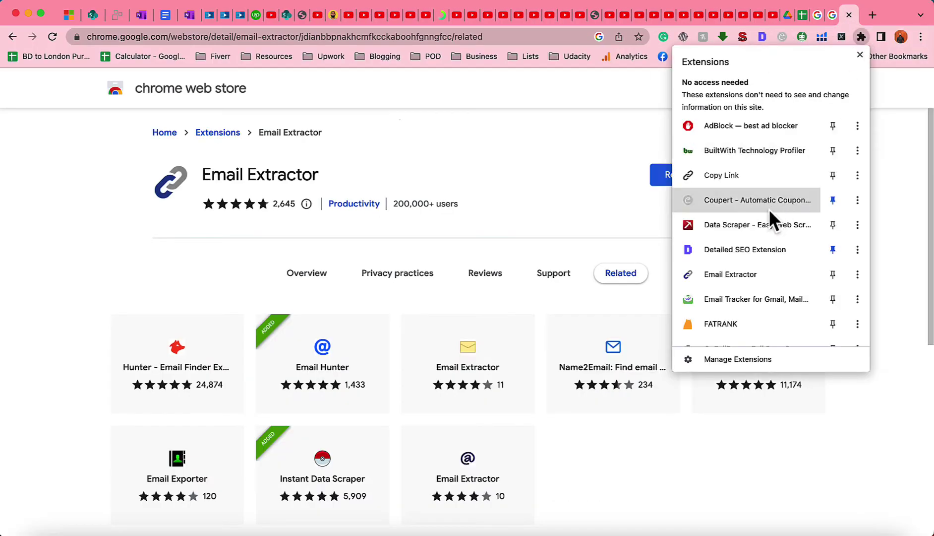
{"action": "left_click", "coordinate": [833, 275]}
{"action": "left_click", "coordinate": [600, 143]}
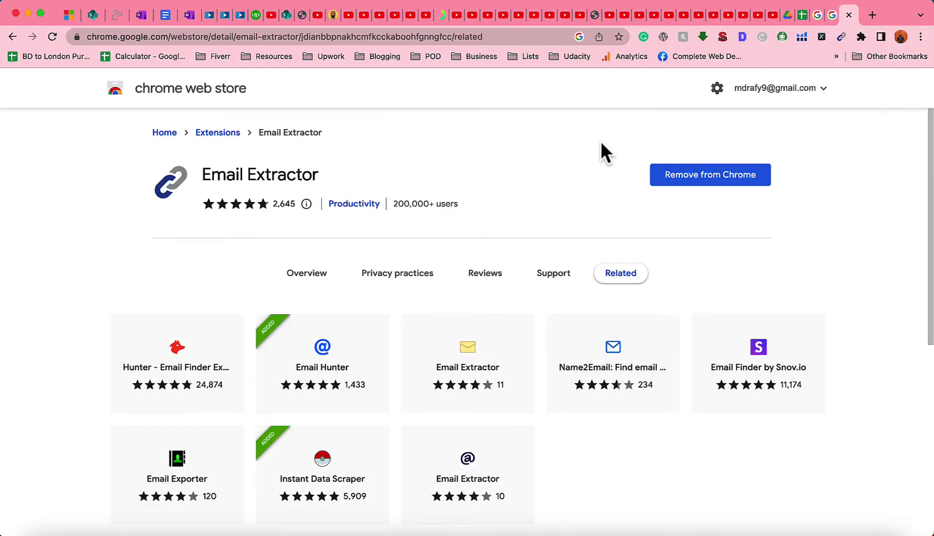
{"action": "left_click", "coordinate": [819, 15]}
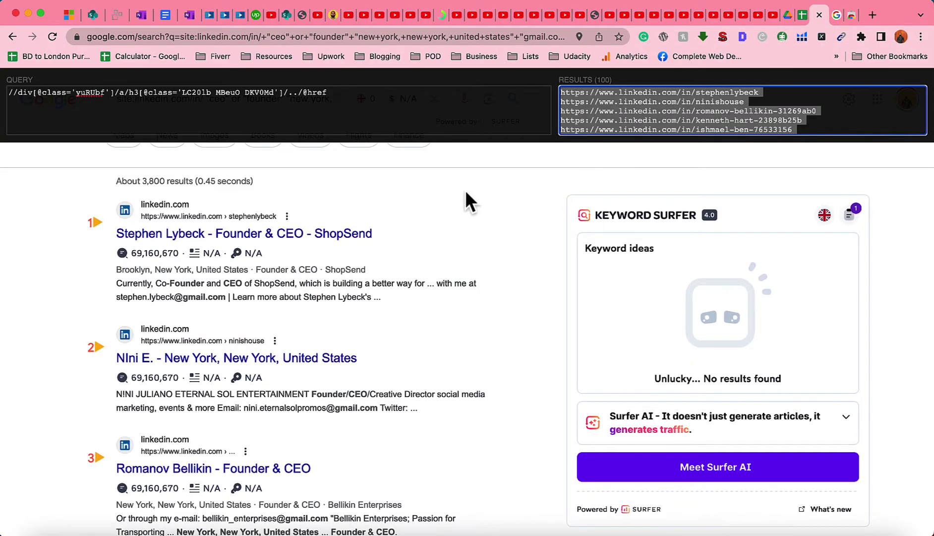
Step: Close XPath Helper, rerun the search, and copy all 93 emails with Email Extractor
{"action": "left_click", "coordinate": [822, 35]}
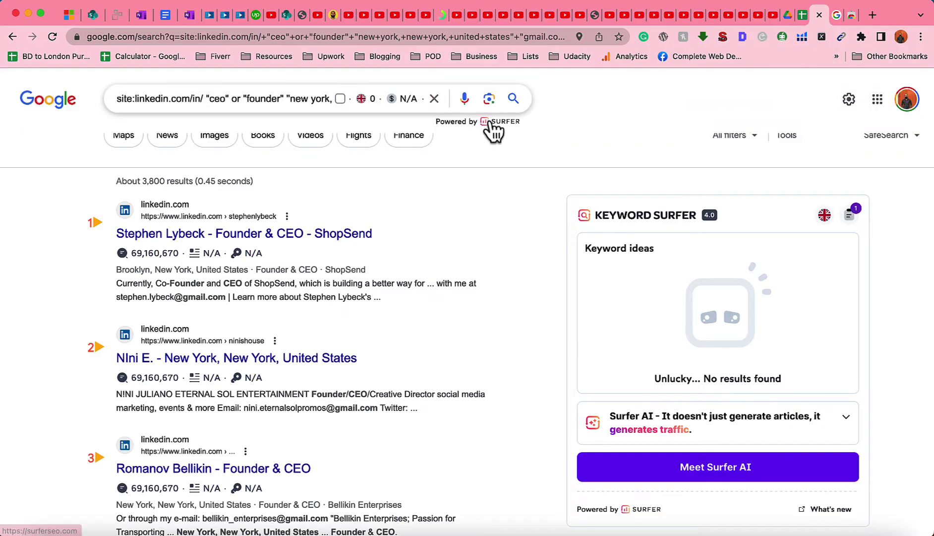
{"action": "left_click", "coordinate": [515, 99]}
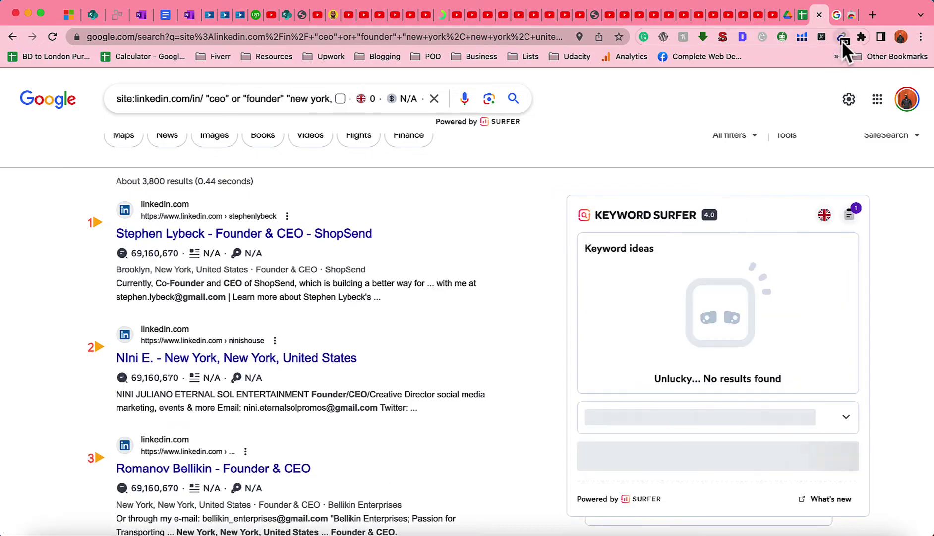
{"action": "scroll", "coordinate": [449, 352], "scroll_direction": "down", "scroll_amount": 15}
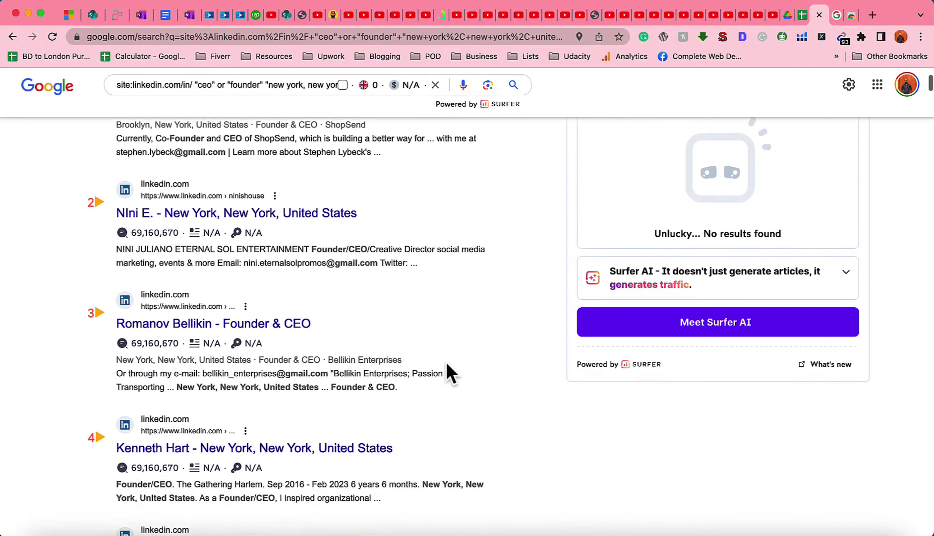
{"action": "scroll", "coordinate": [439, 436], "scroll_direction": "up", "scroll_amount": 15}
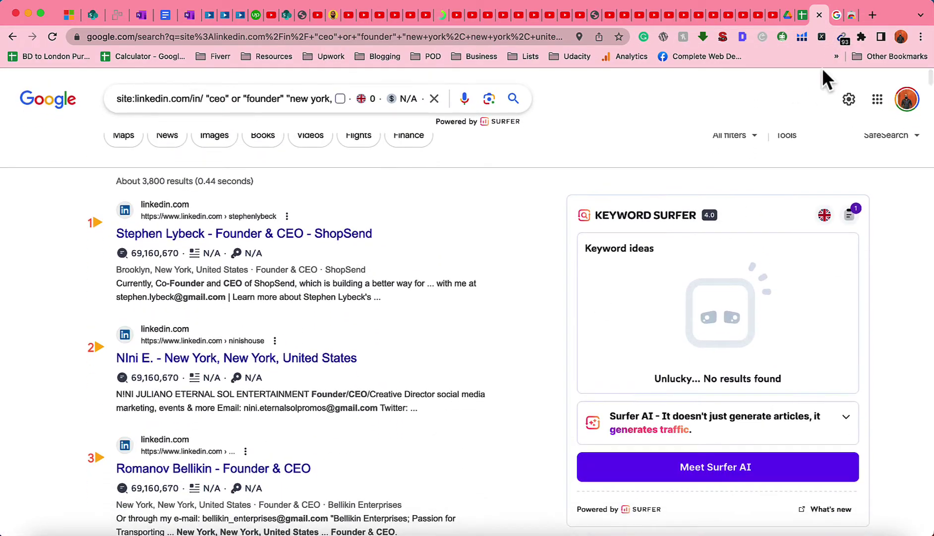
{"action": "left_click", "coordinate": [843, 38]}
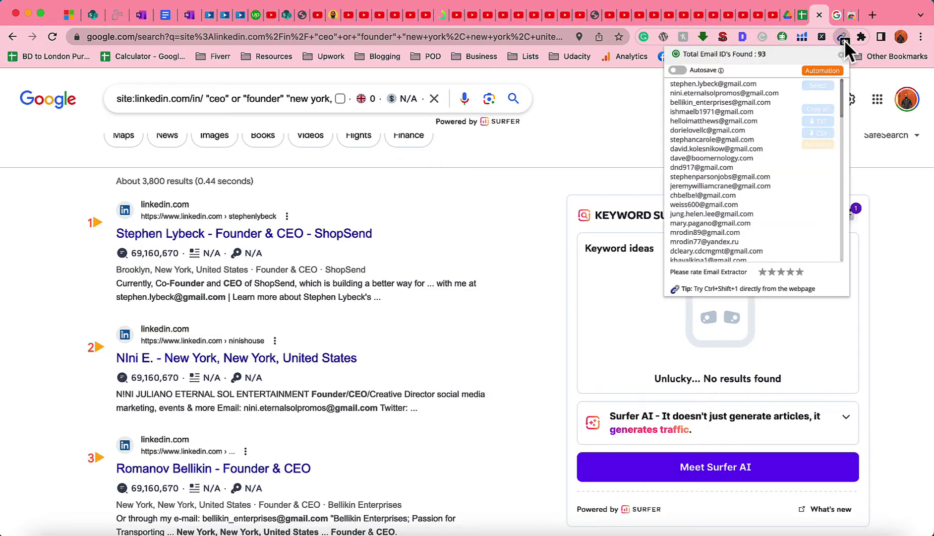
{"action": "left_click", "coordinate": [820, 109]}
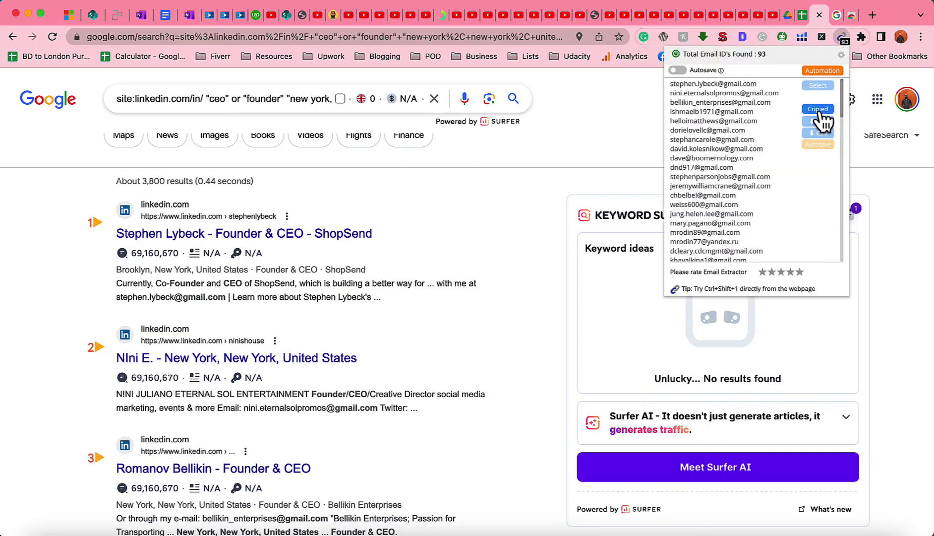
{"action": "left_click", "coordinate": [803, 14]}
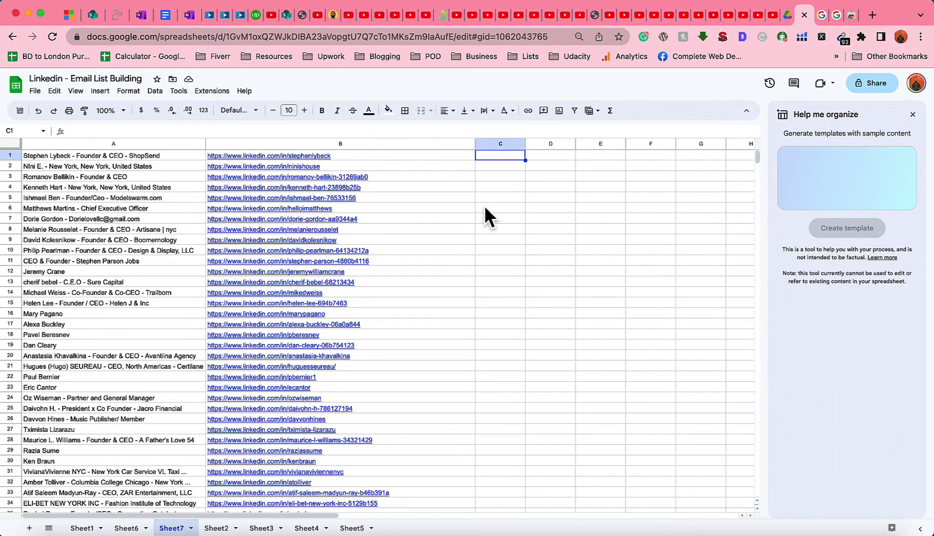
Step: Paste the email addresses into column C from C1 and spot-check C2 to C4
{"action": "key", "text": "ctrl+v"}
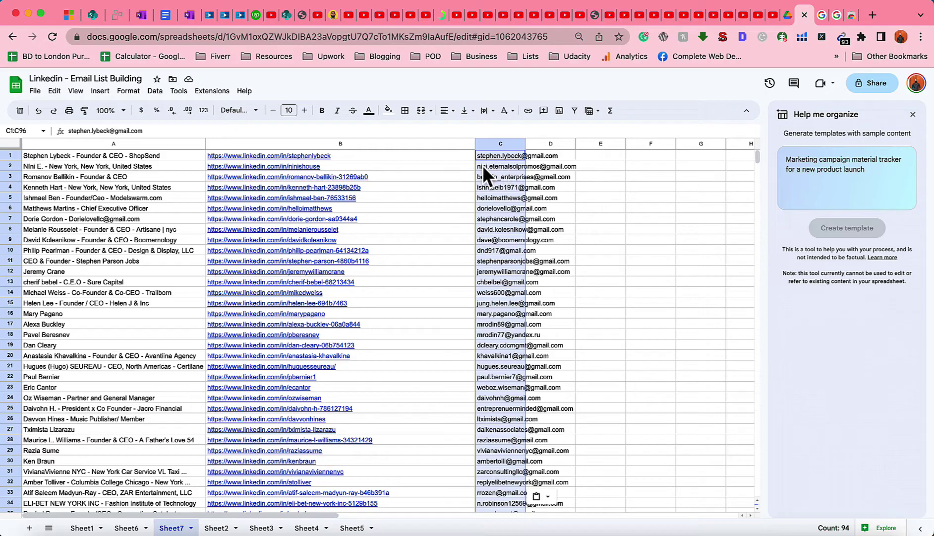
{"action": "left_click", "coordinate": [483, 165]}
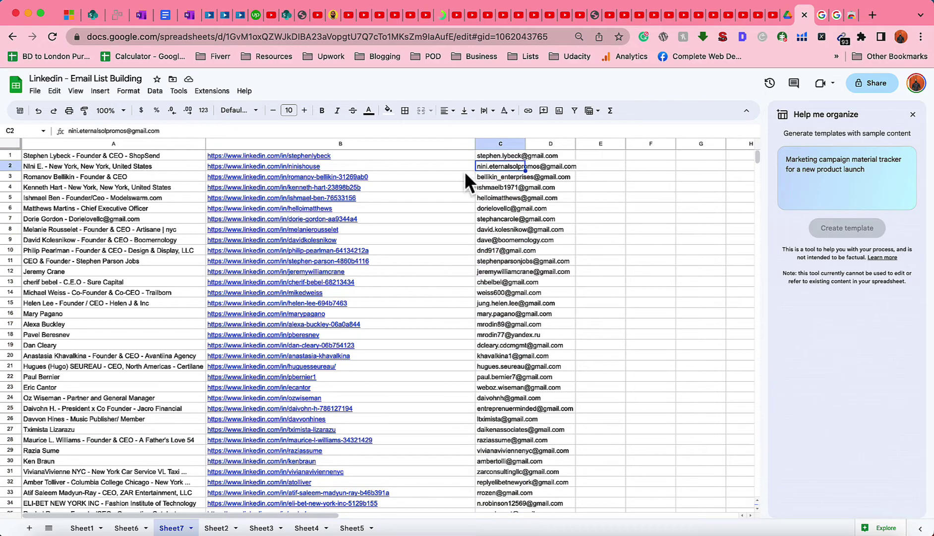
{"action": "left_click", "coordinate": [495, 179]}
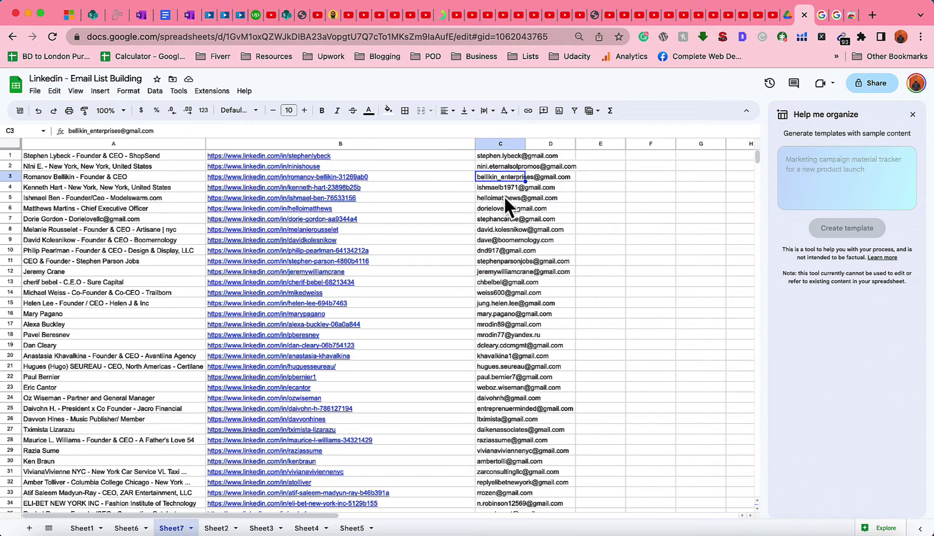
{"action": "left_click", "coordinate": [494, 189]}
Step: Confirm the emails end at row 93 and inspect cell C82
{"action": "scroll", "coordinate": [485, 327], "scroll_direction": "down", "scroll_amount": 20}
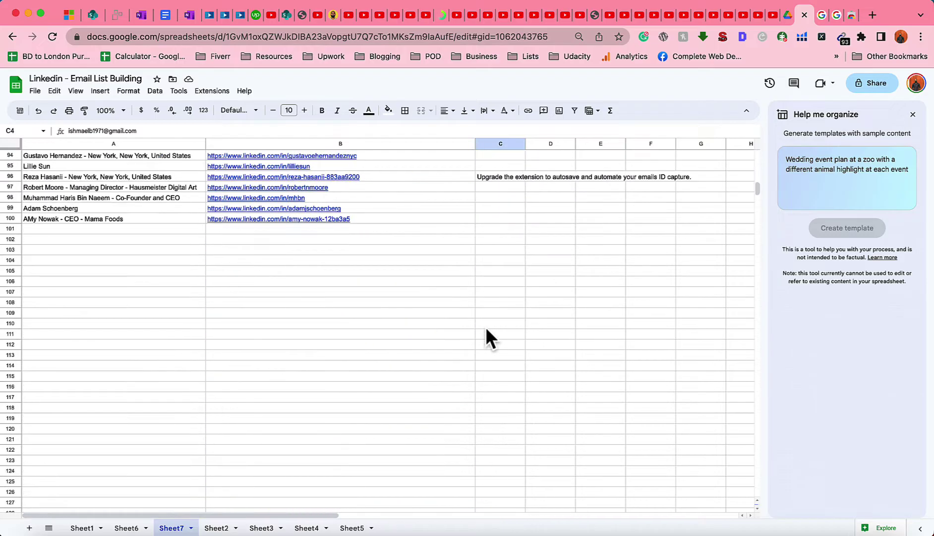
{"action": "key", "text": "super+Down"}
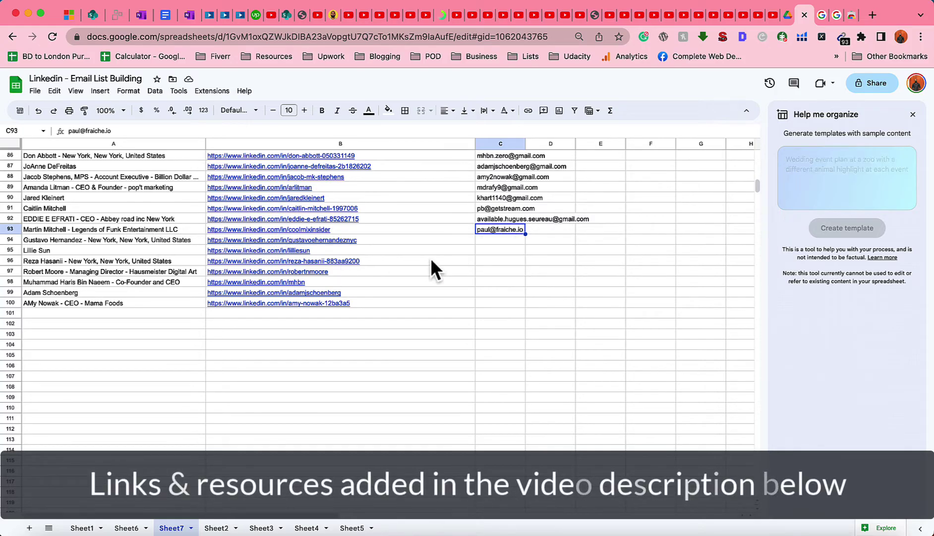
{"action": "scroll", "coordinate": [526, 252], "scroll_direction": "up", "scroll_amount": 2}
{"action": "scroll", "coordinate": [525, 252], "scroll_direction": "right", "scroll_amount": 2}
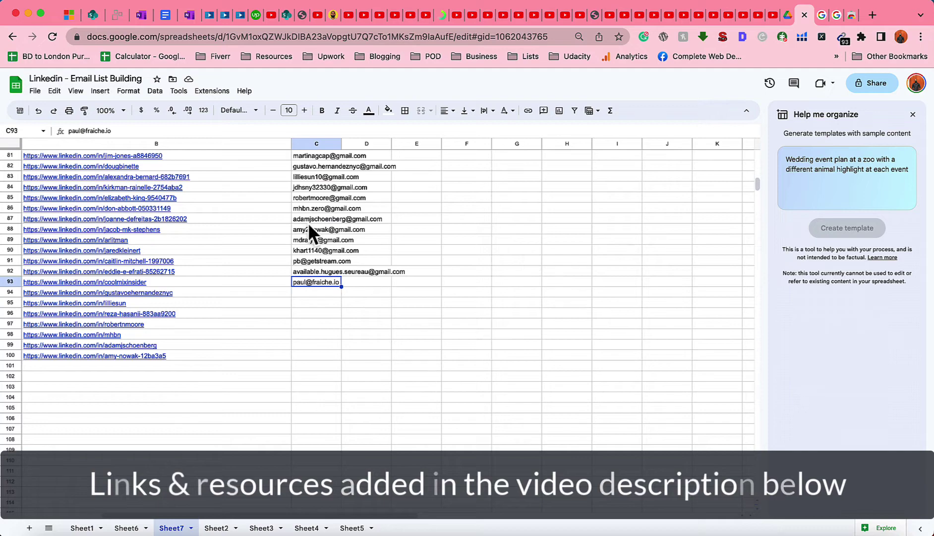
{"action": "scroll", "coordinate": [285, 246], "scroll_direction": "left", "scroll_amount": 2}
{"action": "scroll", "coordinate": [286, 246], "scroll_direction": "up", "scroll_amount": 2}
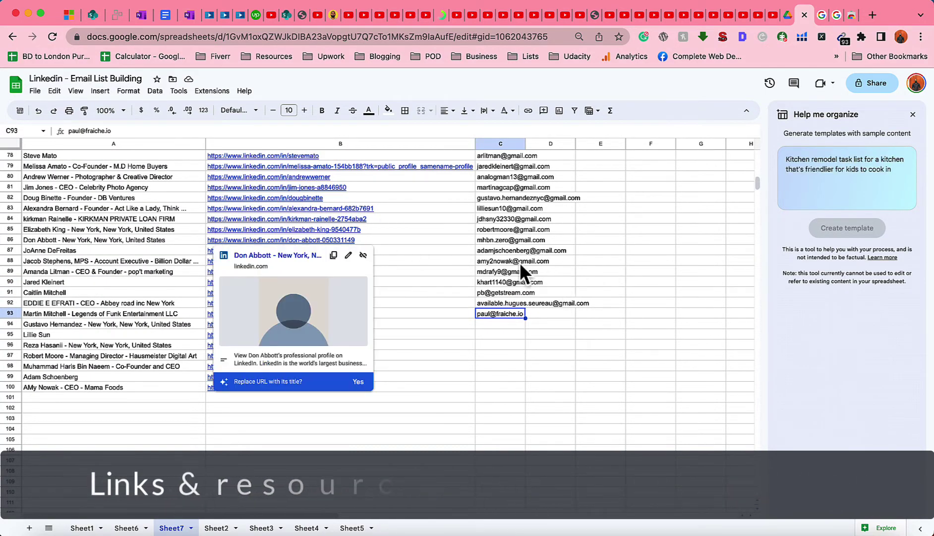
{"action": "left_click", "coordinate": [492, 199]}
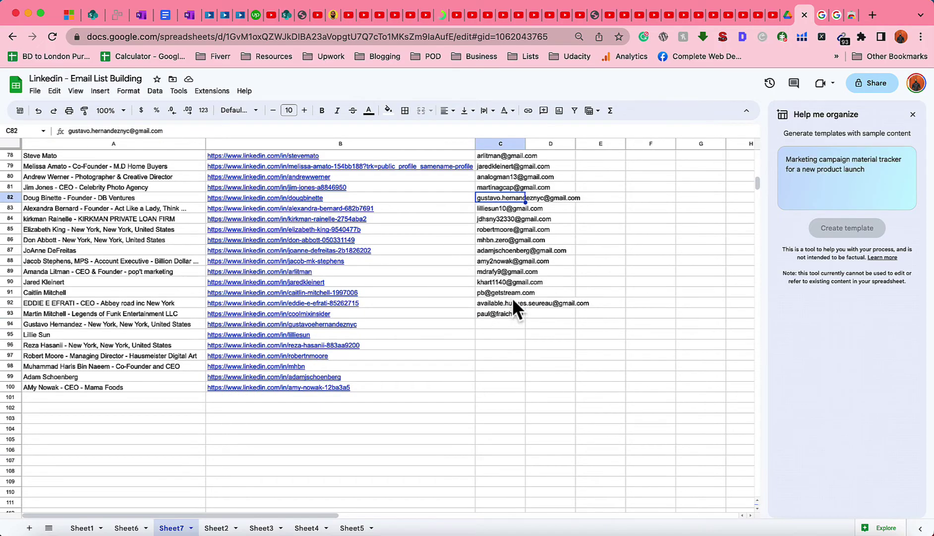
{"action": "scroll", "coordinate": [512, 287], "scroll_direction": "right", "scroll_amount": 5}
{"action": "scroll", "coordinate": [418, 271], "scroll_direction": "up", "scroll_amount": 20}
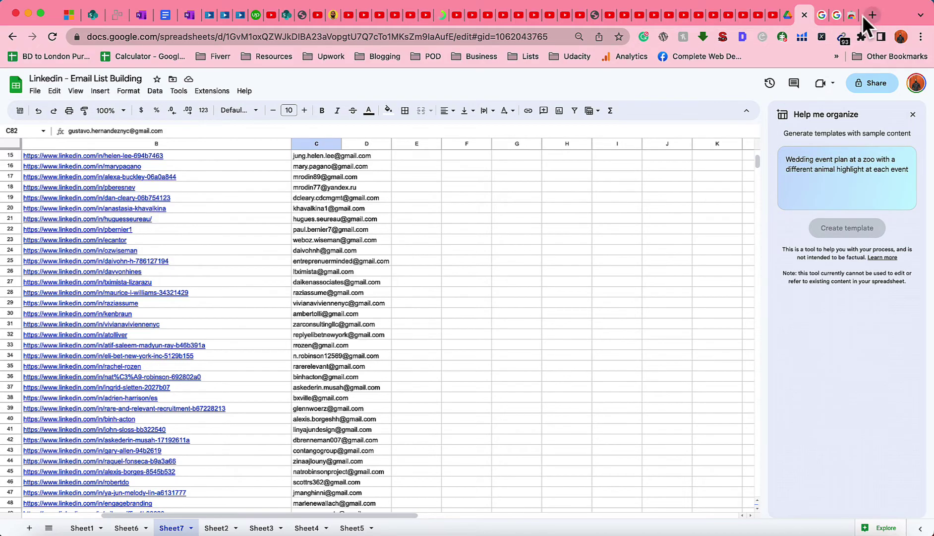
Step: Close the email extractor tab and move the LinkedIn CEO search to results page 2
{"action": "left_click", "coordinate": [832, 14]}
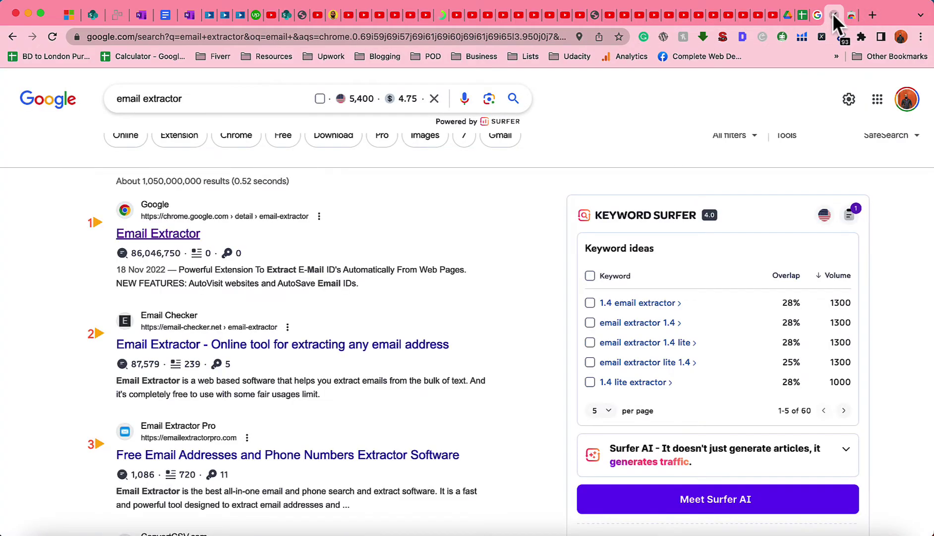
{"action": "left_click", "coordinate": [833, 14]}
{"action": "left_click", "coordinate": [818, 14]}
{"action": "scroll", "coordinate": [531, 307], "scroll_direction": "down", "scroll_amount": 1}
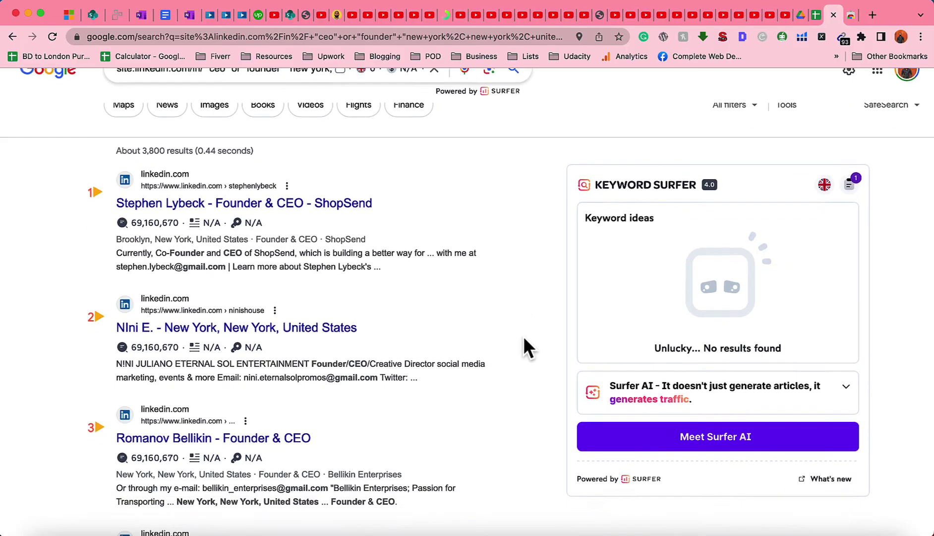
{"action": "scroll", "coordinate": [525, 340], "scroll_direction": "down", "scroll_amount": 20}
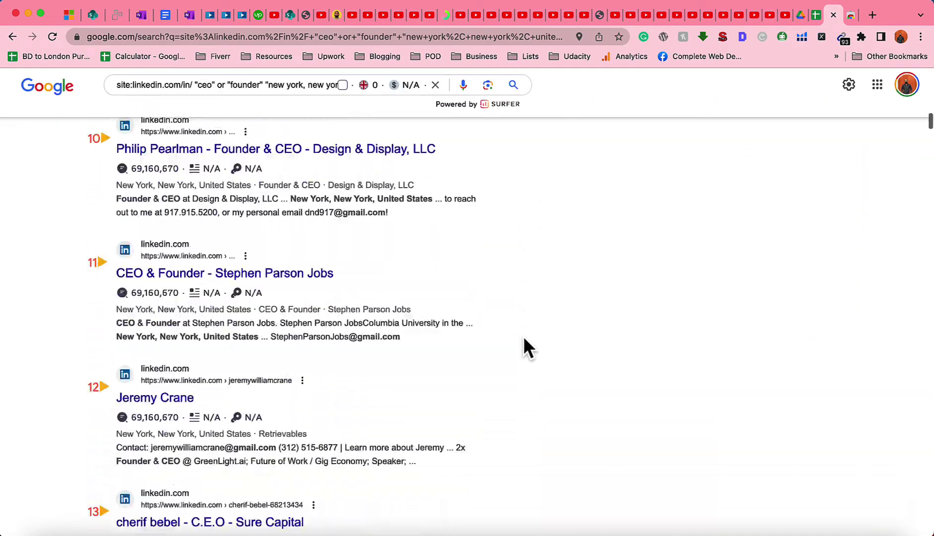
{"action": "scroll", "coordinate": [524, 339], "scroll_direction": "down", "scroll_amount": 20}
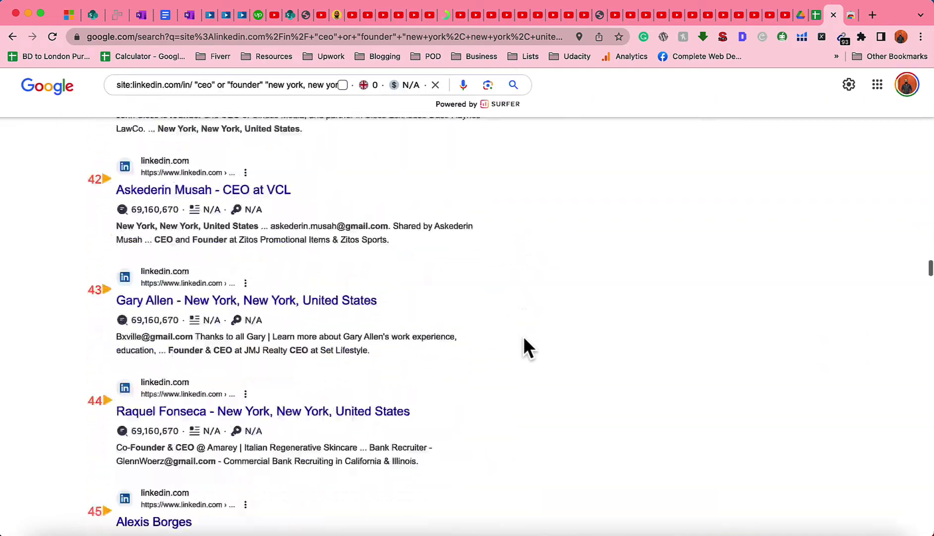
{"action": "scroll", "coordinate": [524, 340], "scroll_direction": "down", "scroll_amount": 20}
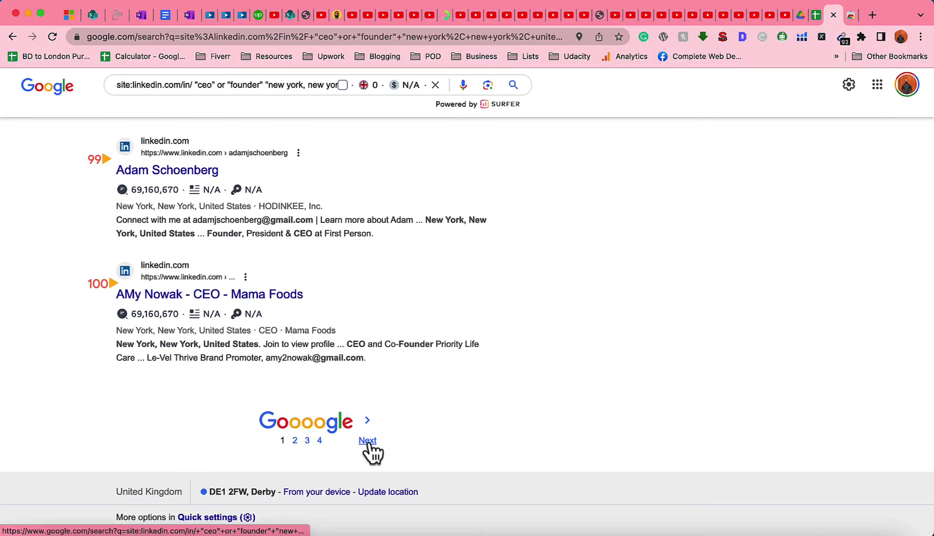
{"action": "left_click", "coordinate": [369, 447]}
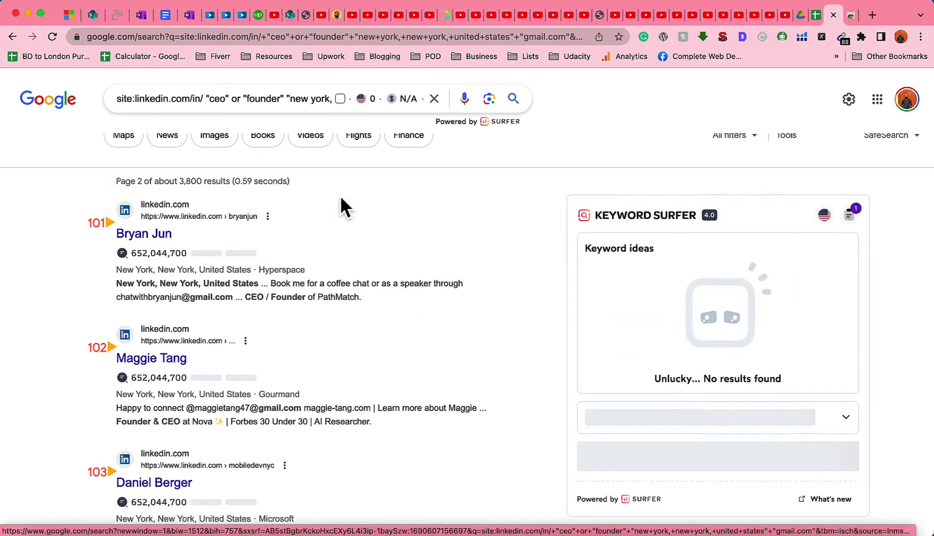
Step: Capture the XPath of page 2's first result name with XPath Helper and select its prefix
{"action": "left_click", "coordinate": [821, 37]}
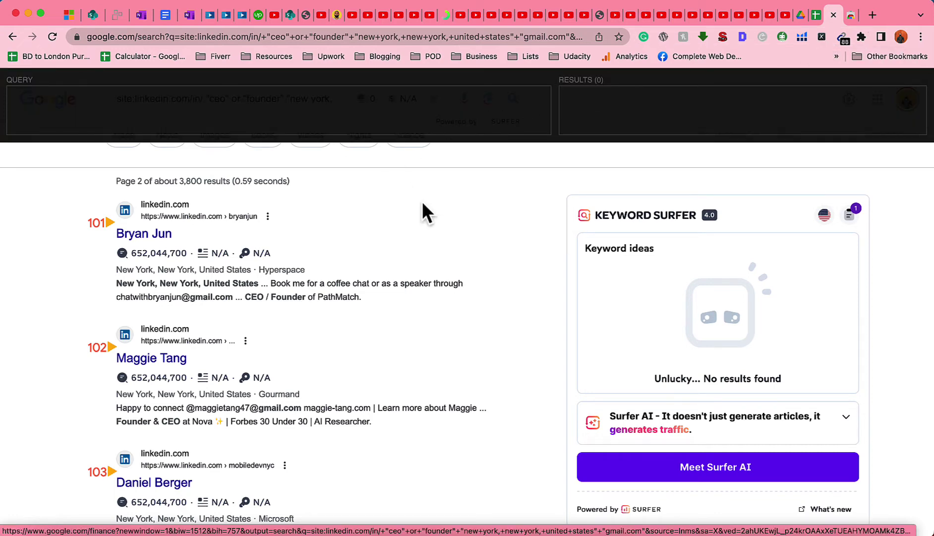
{"action": "key", "text": "shift"}
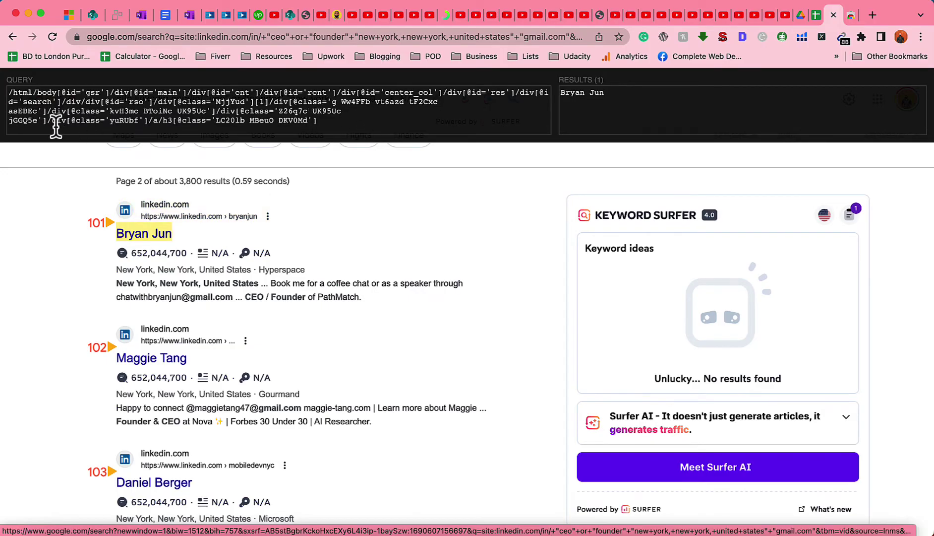
{"action": "left_click_drag", "start_coordinate": [47, 122], "coordinate": [10, 97]}
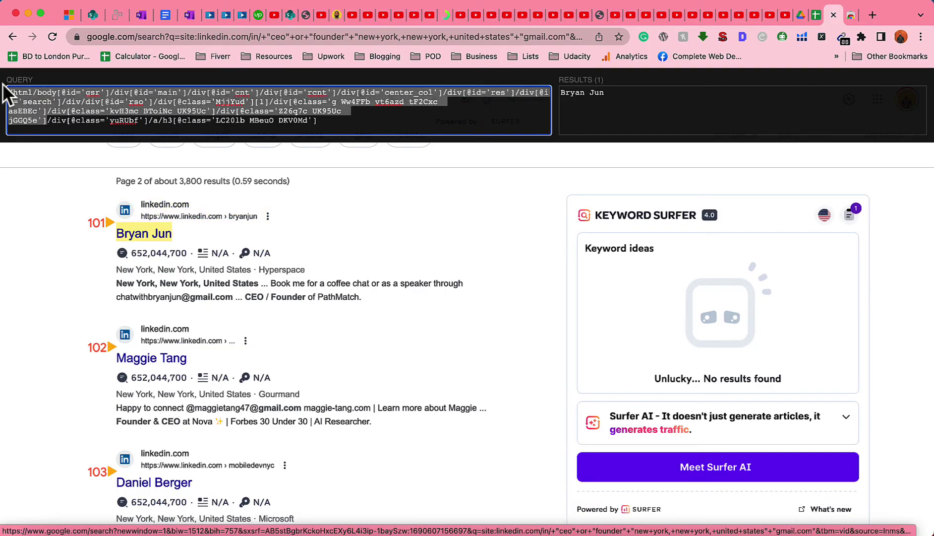
Step: Change the XPath prefix to '/', copy the 100 page-2 names, and paste them at A105
{"action": "type", "text": "/"}
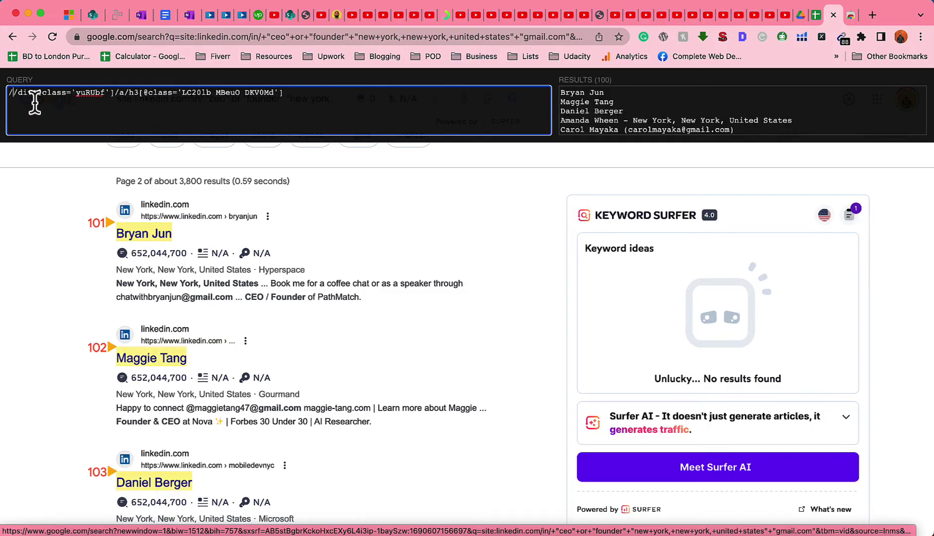
{"action": "left_click", "coordinate": [687, 116]}
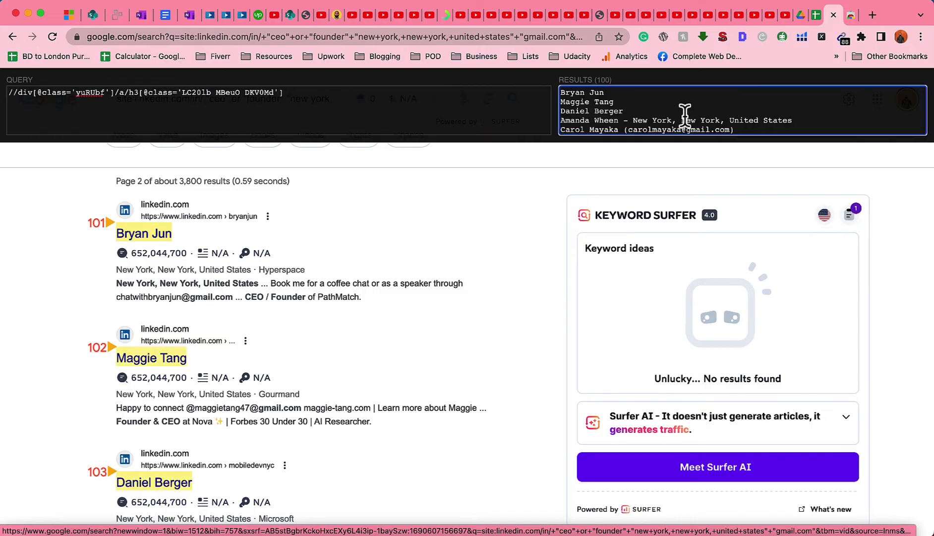
{"action": "key", "text": "super+a"}
{"action": "left_click", "coordinate": [816, 16]}
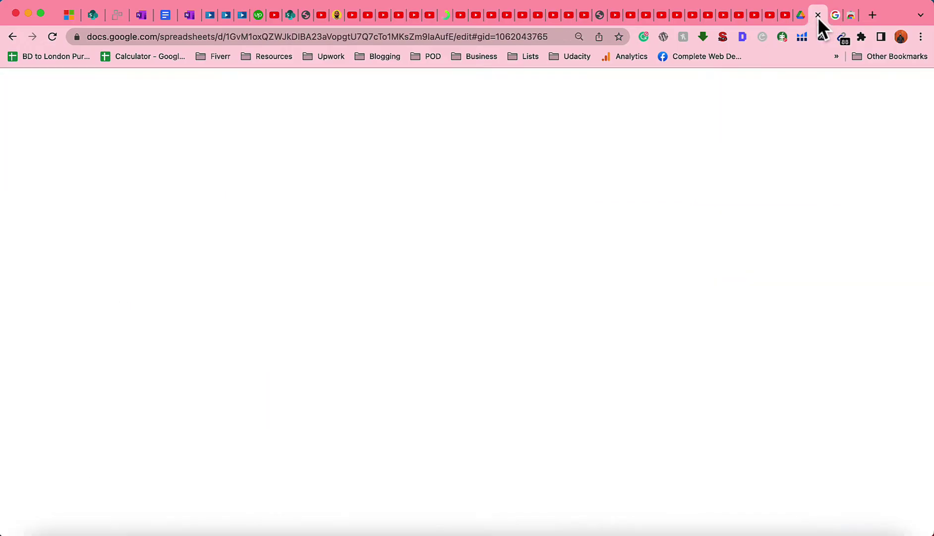
{"action": "scroll", "coordinate": [410, 330], "scroll_direction": "down", "scroll_amount": 7}
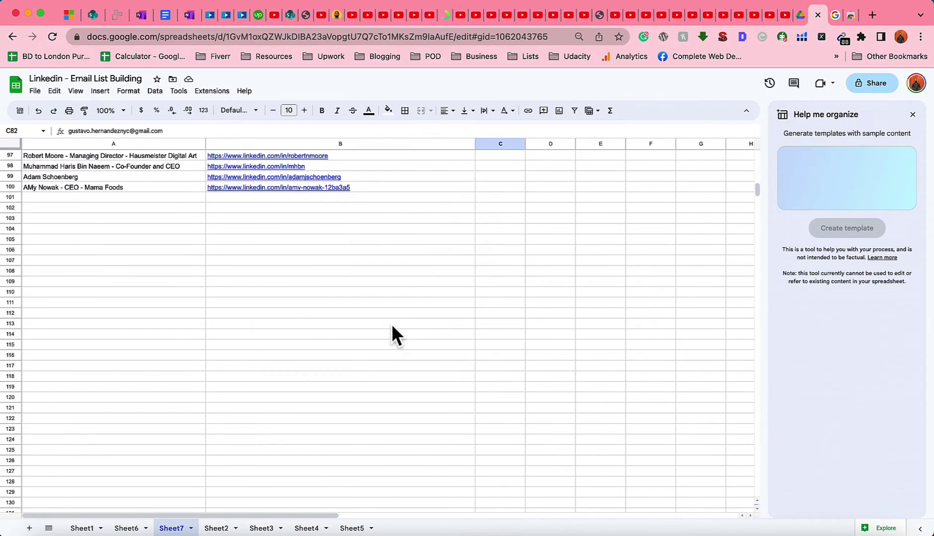
{"action": "left_click", "coordinate": [72, 238]}
{"action": "key", "text": "ctrl+v"}
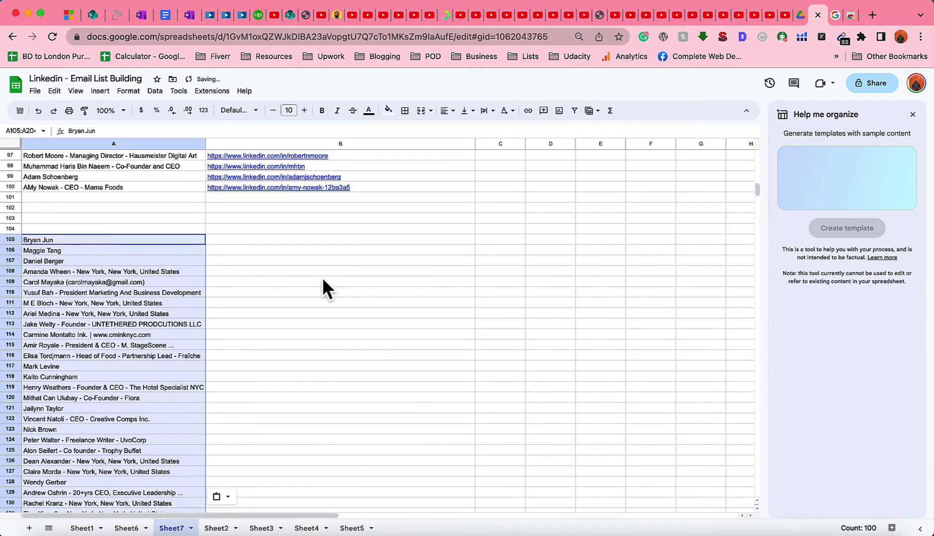
{"action": "left_click", "coordinate": [370, 239]}
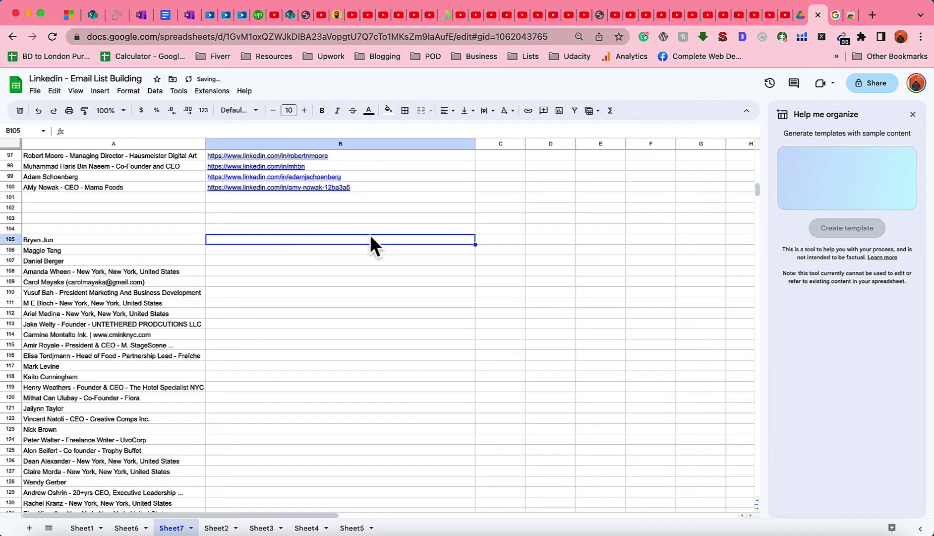
{"action": "left_click", "coordinate": [848, 15]}
{"action": "left_click", "coordinate": [833, 14]}
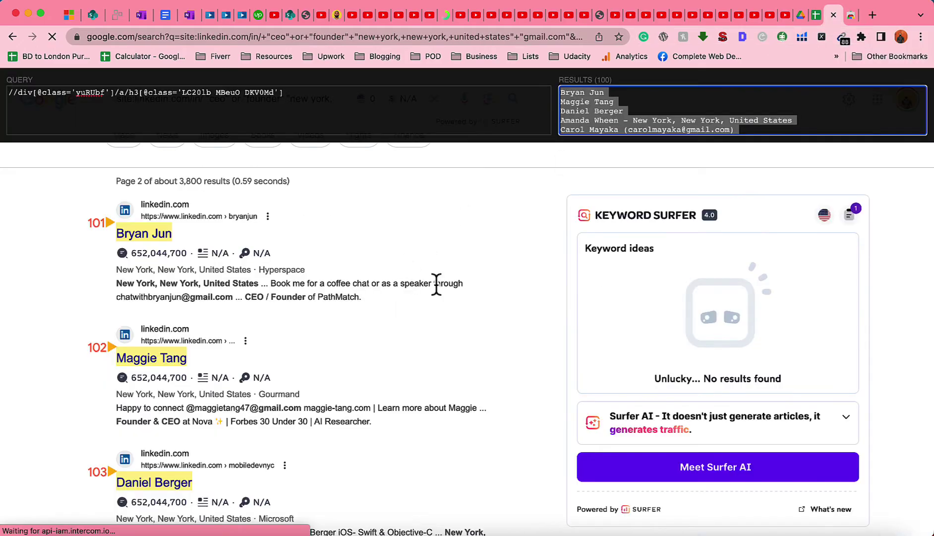
{"action": "left_click", "coordinate": [309, 94]}
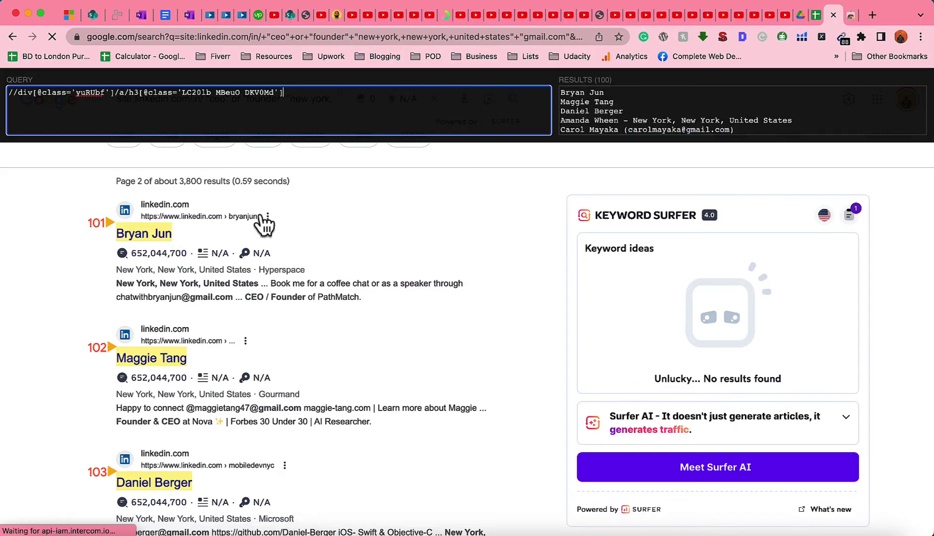
{"action": "type", "text": "/.."}
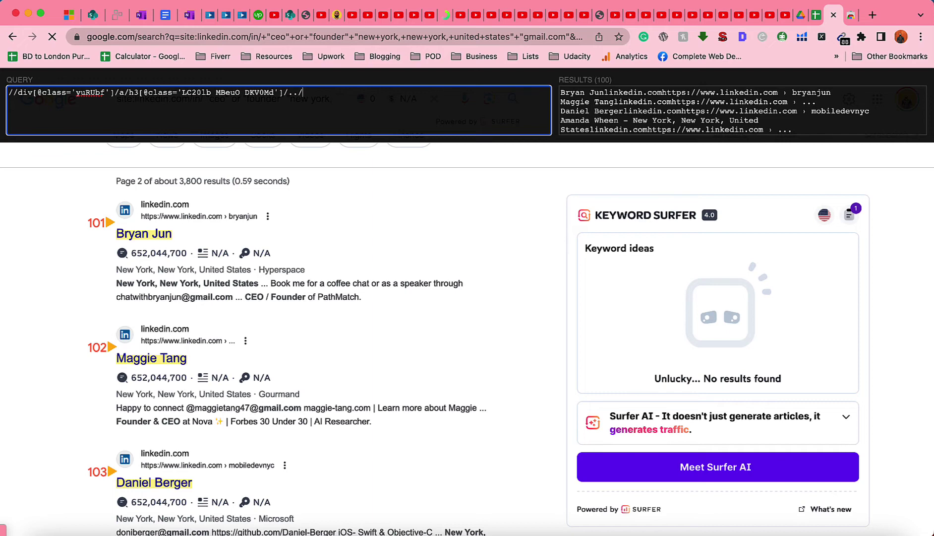
{"action": "type", "text": "/@href"}
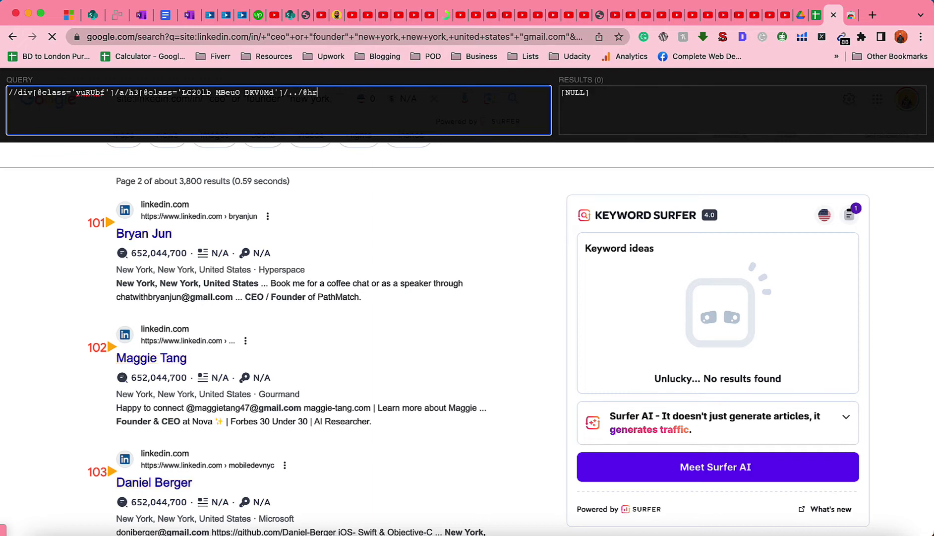
{"action": "left_click", "coordinate": [703, 95]}
{"action": "key", "text": "super+a"}
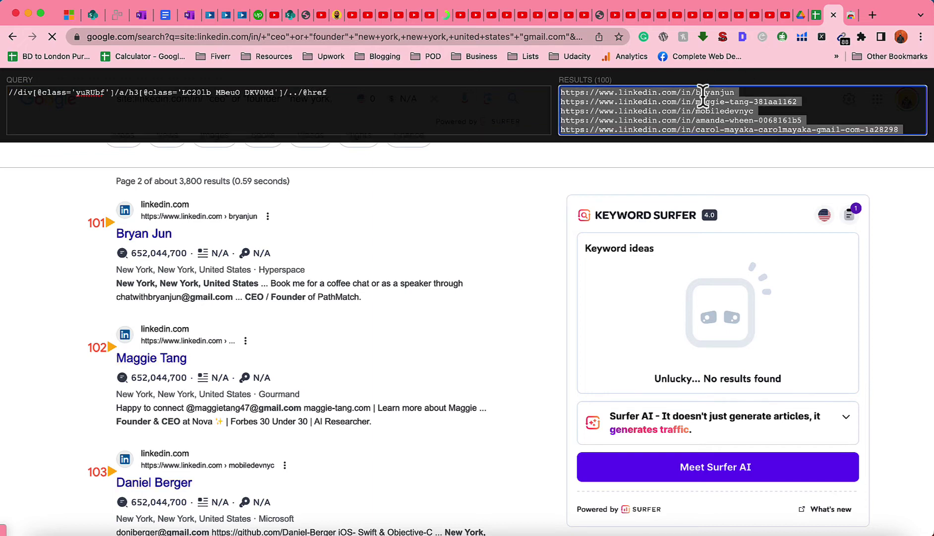
{"action": "left_click", "coordinate": [816, 15]}
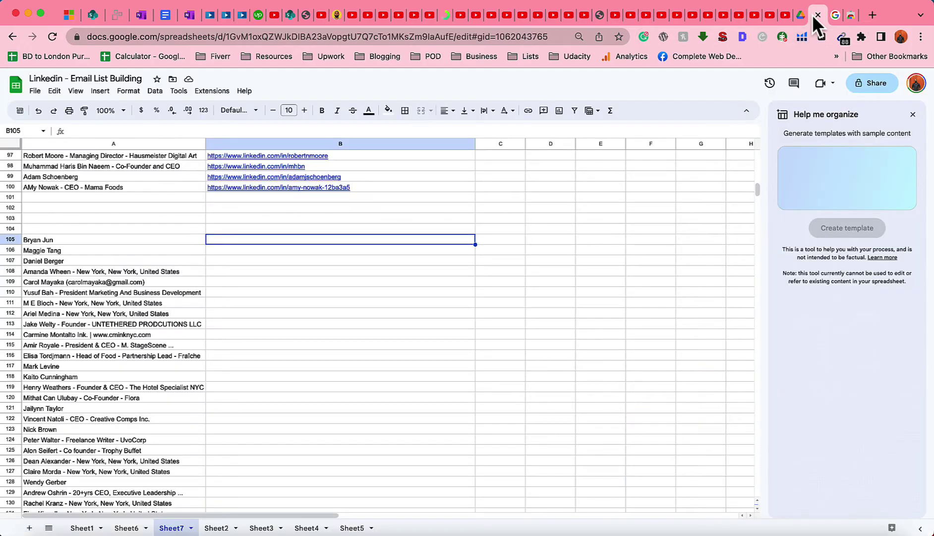
{"action": "key", "text": "super+v"}
Step: Spot-check that URLs in B203–B204 match their names in column A
{"action": "scroll", "coordinate": [374, 388], "scroll_direction": "down", "scroll_amount": 15}
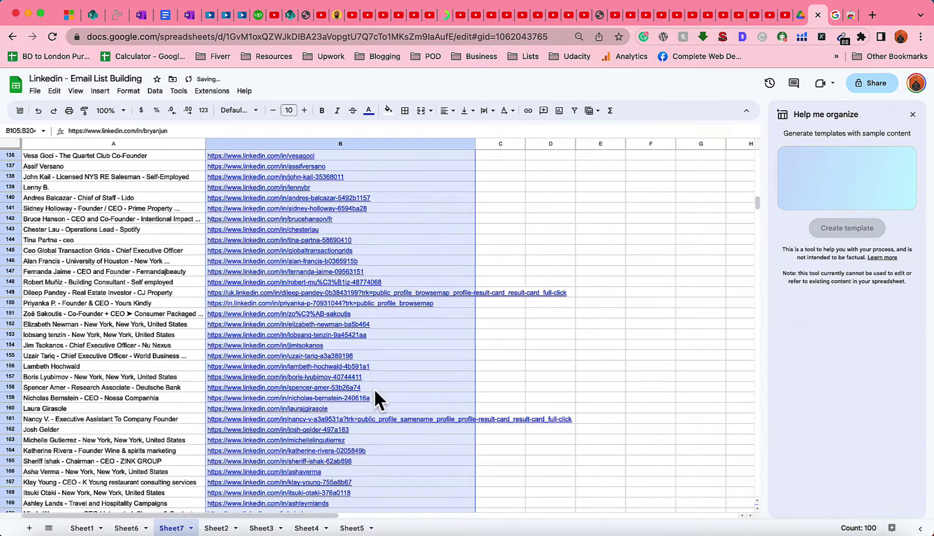
{"action": "scroll", "coordinate": [374, 388], "scroll_direction": "down", "scroll_amount": 1}
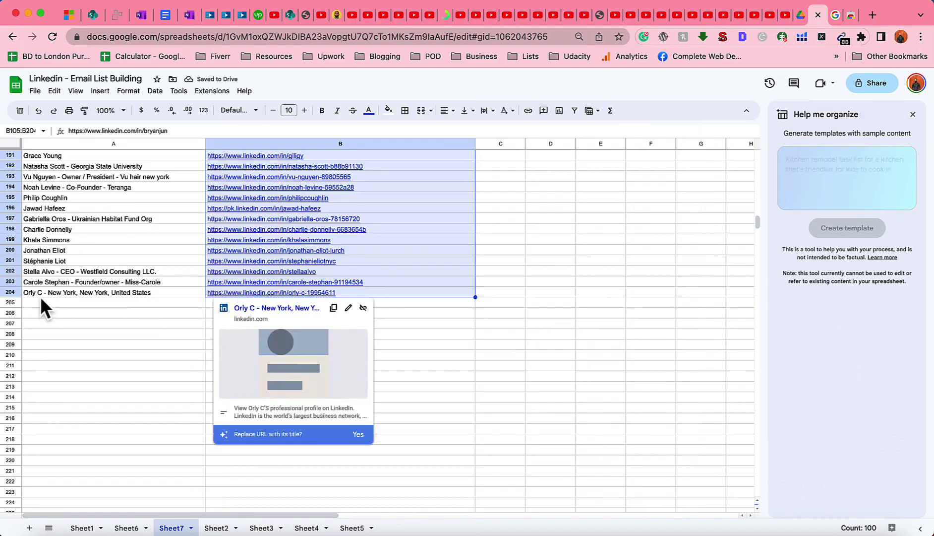
{"action": "left_click", "coordinate": [271, 292]}
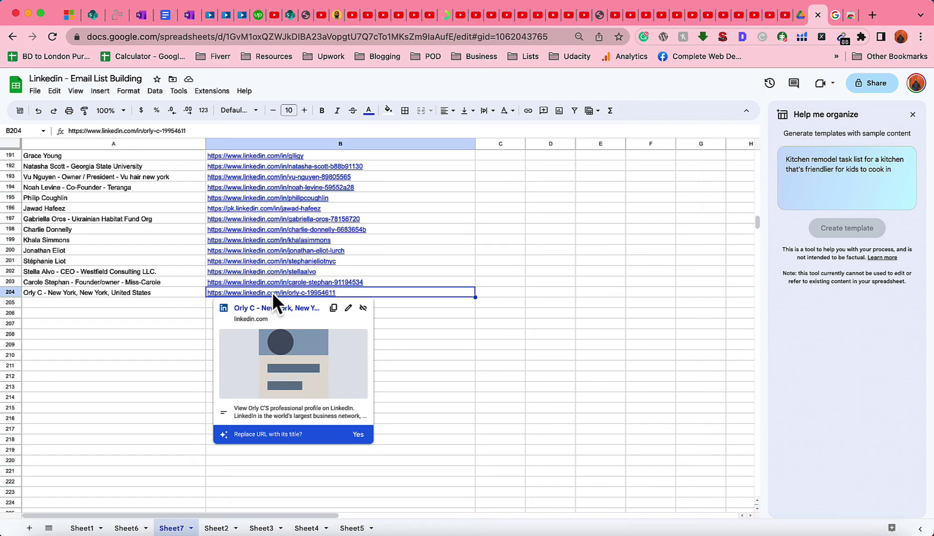
{"action": "left_click", "coordinate": [247, 284]}
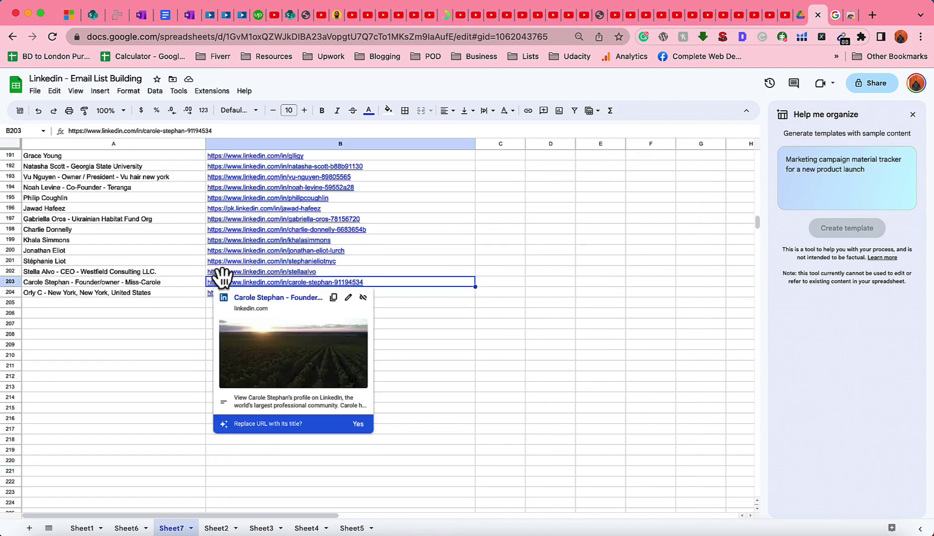
{"action": "left_click", "coordinate": [89, 284]}
{"action": "scroll", "coordinate": [491, 266], "scroll_direction": "up", "scroll_amount": 12}
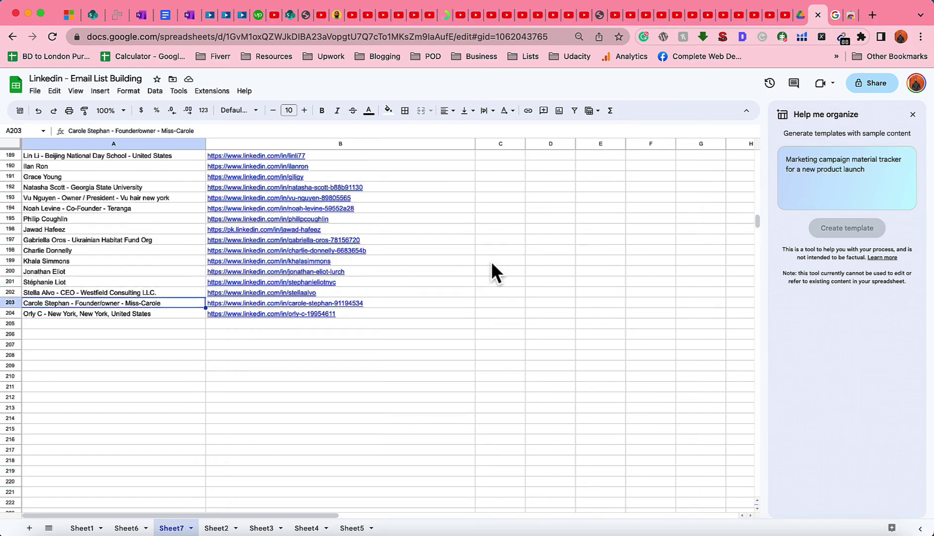
{"action": "scroll", "coordinate": [492, 267], "scroll_direction": "up", "scroll_amount": 6}
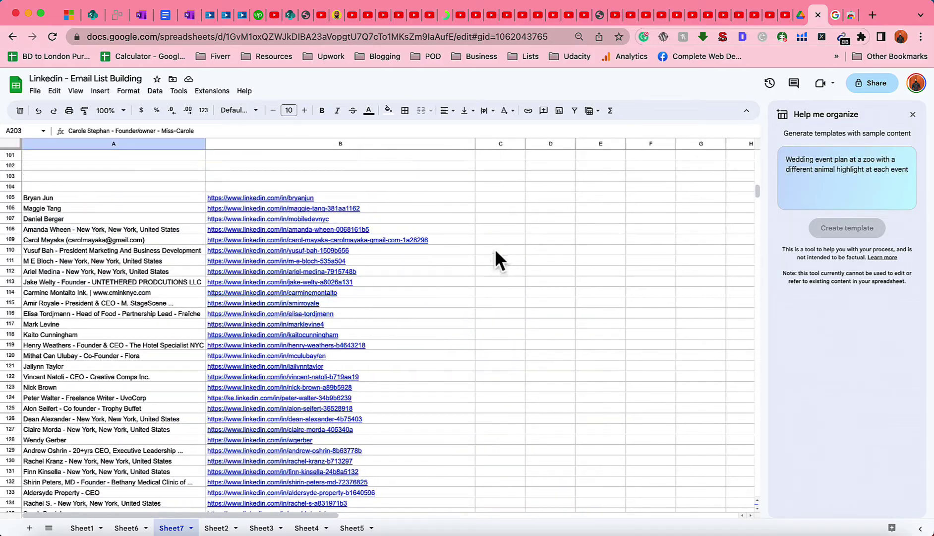
{"action": "left_click", "coordinate": [489, 198]}
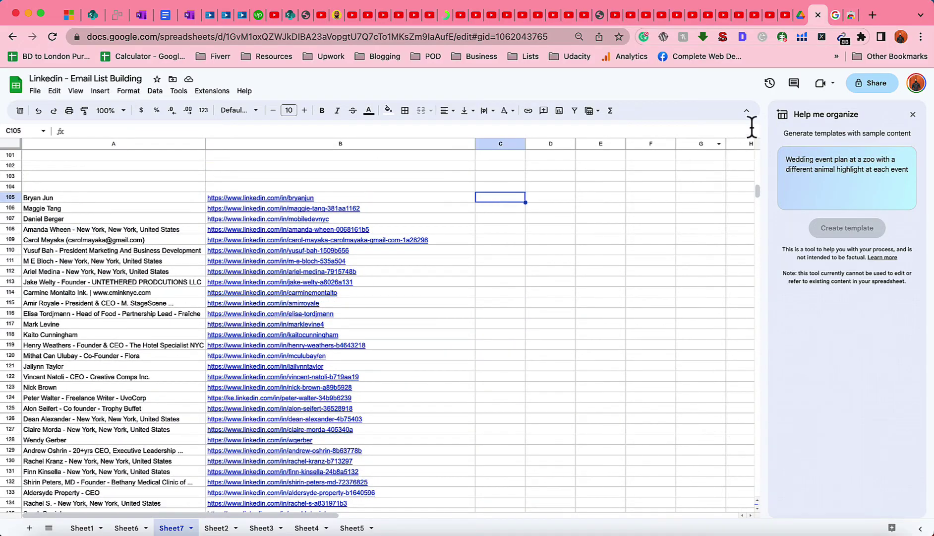
Step: Copy all 88 extracted email addresses and paste them into Sheet7 starting at C105
{"action": "left_click", "coordinate": [833, 17]}
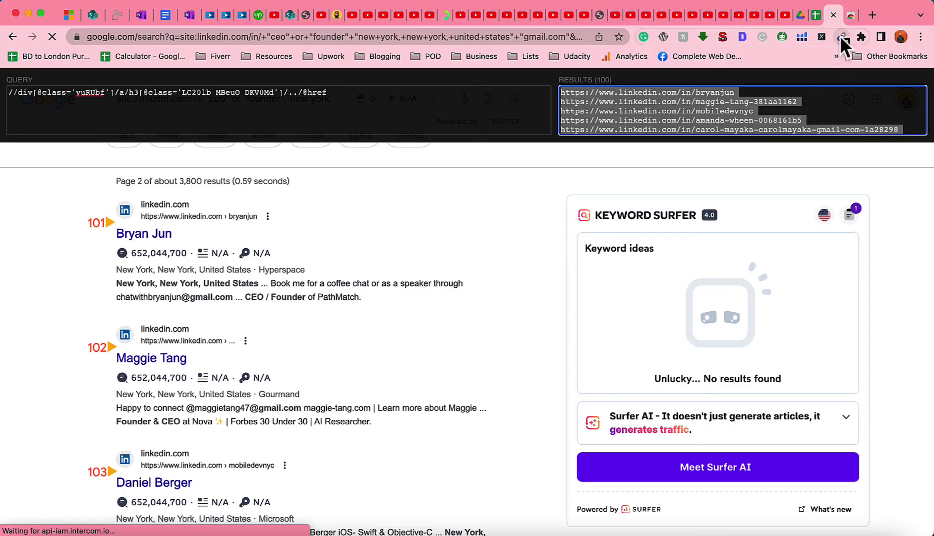
{"action": "left_click", "coordinate": [842, 35]}
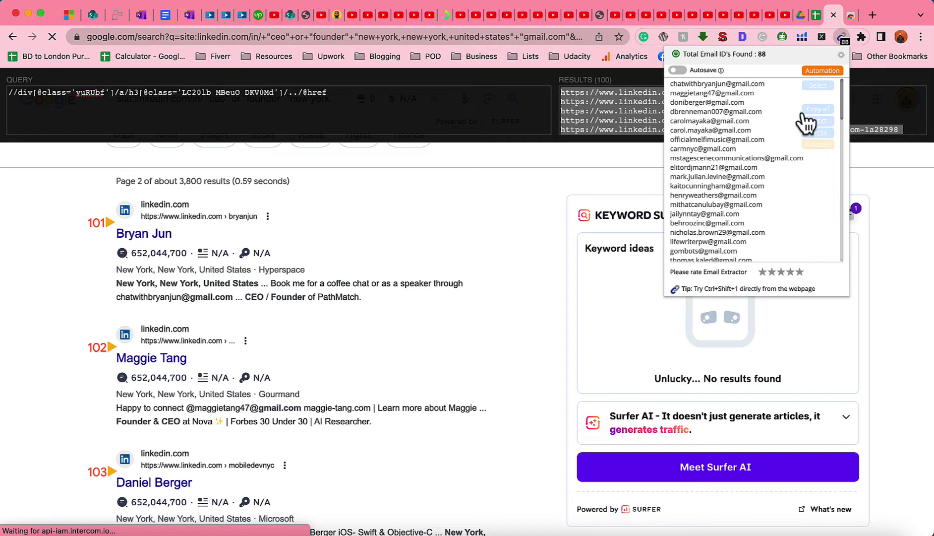
{"action": "left_click", "coordinate": [817, 110]}
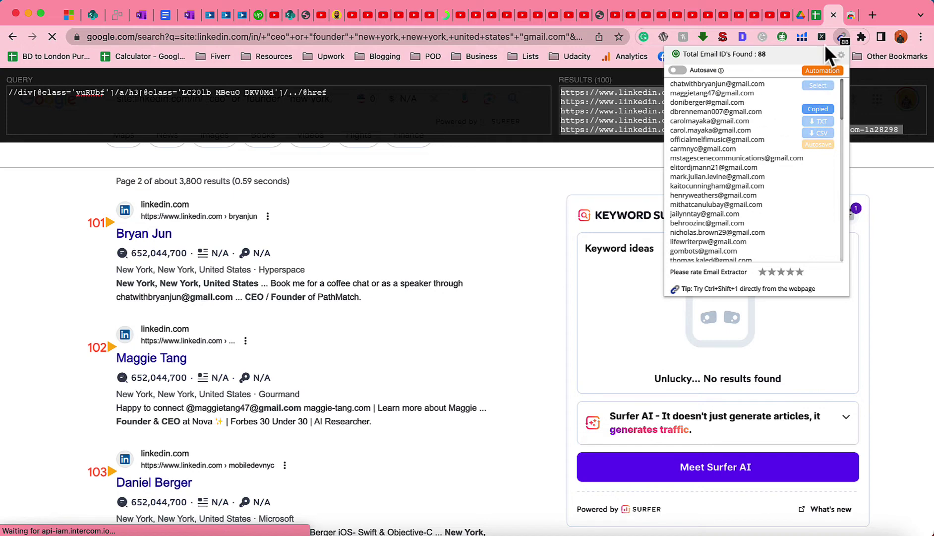
{"action": "left_click", "coordinate": [816, 16]}
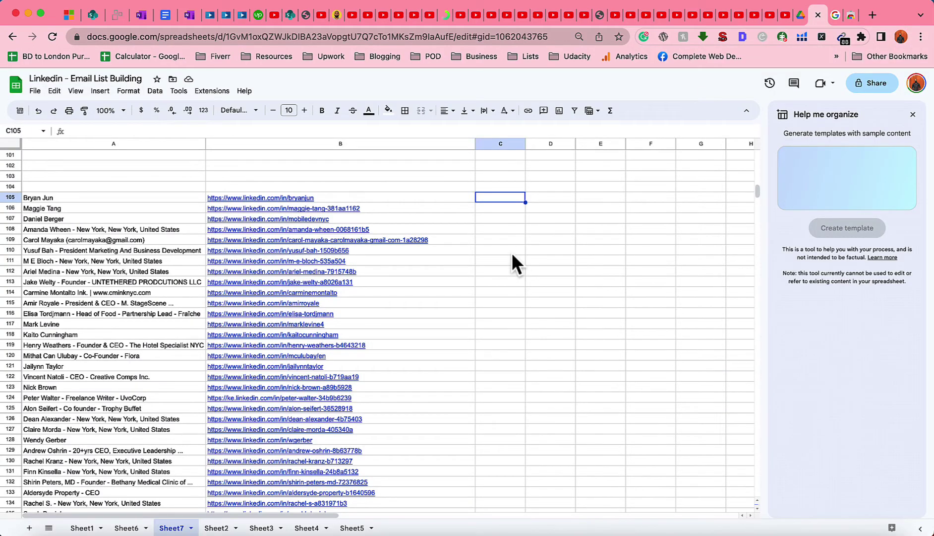
{"action": "key", "text": "super+v"}
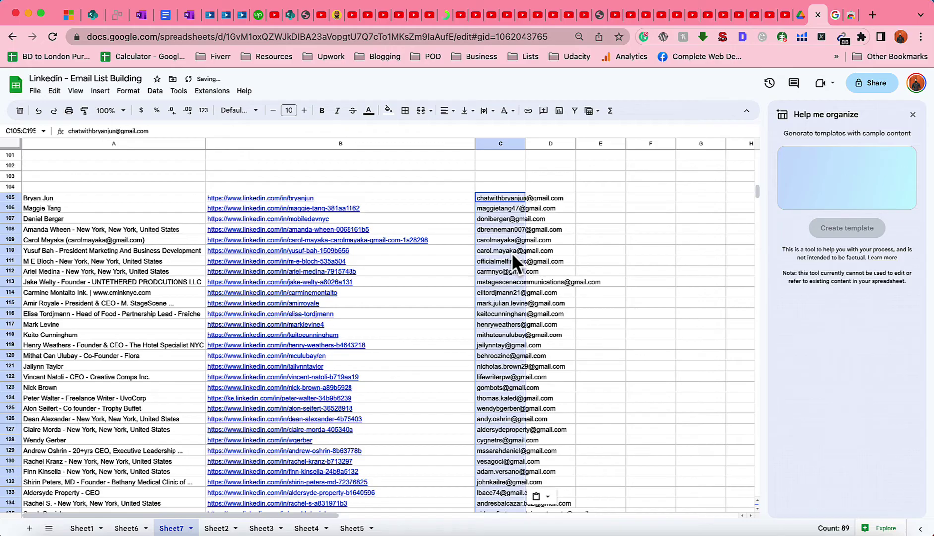
Step: Delete the extension's upgrade notice from cell C195
{"action": "scroll", "coordinate": [511, 252], "scroll_direction": "down", "scroll_amount": 15}
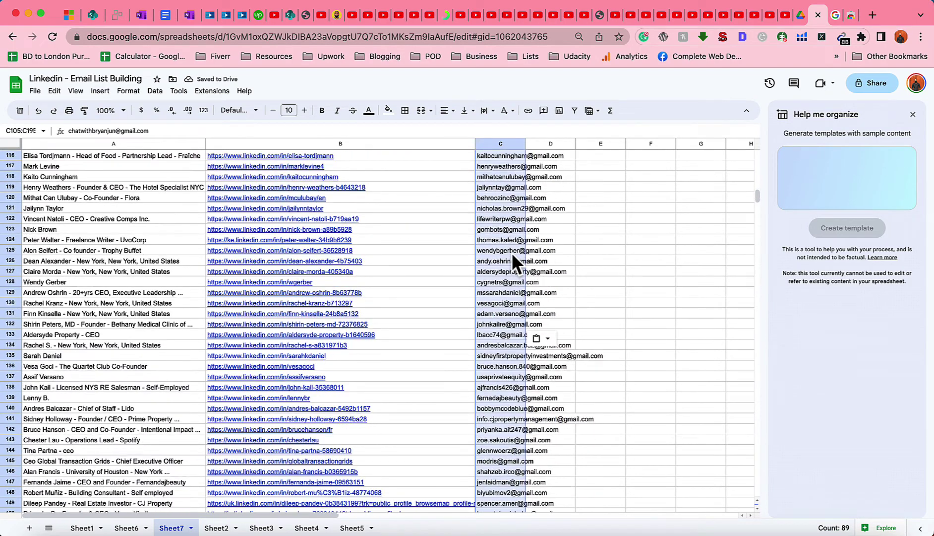
{"action": "scroll", "coordinate": [511, 252], "scroll_direction": "down", "scroll_amount": 15}
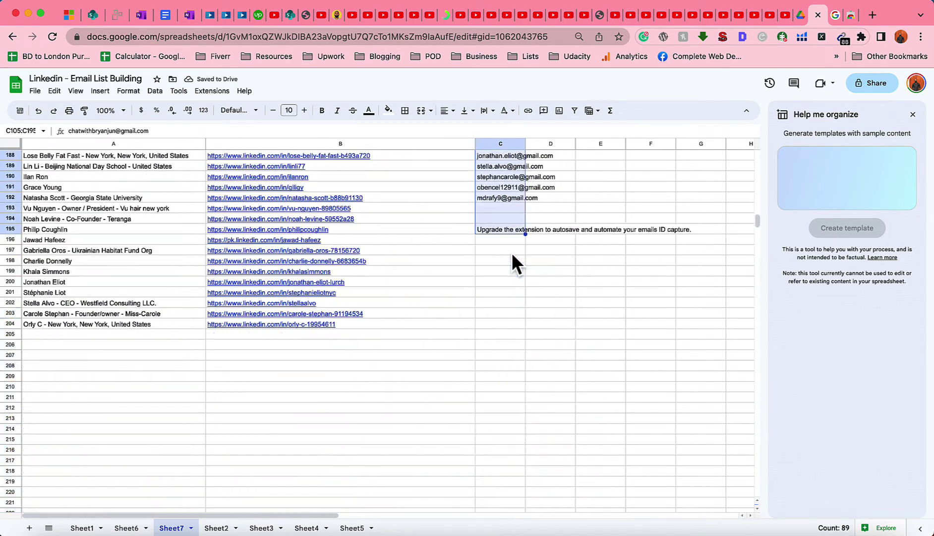
{"action": "left_click", "coordinate": [502, 229]}
{"action": "key", "text": "Delete"}
Step: Auto-fit column C's width so every email shows in full
{"action": "scroll", "coordinate": [363, 281], "scroll_direction": "up", "scroll_amount": 3}
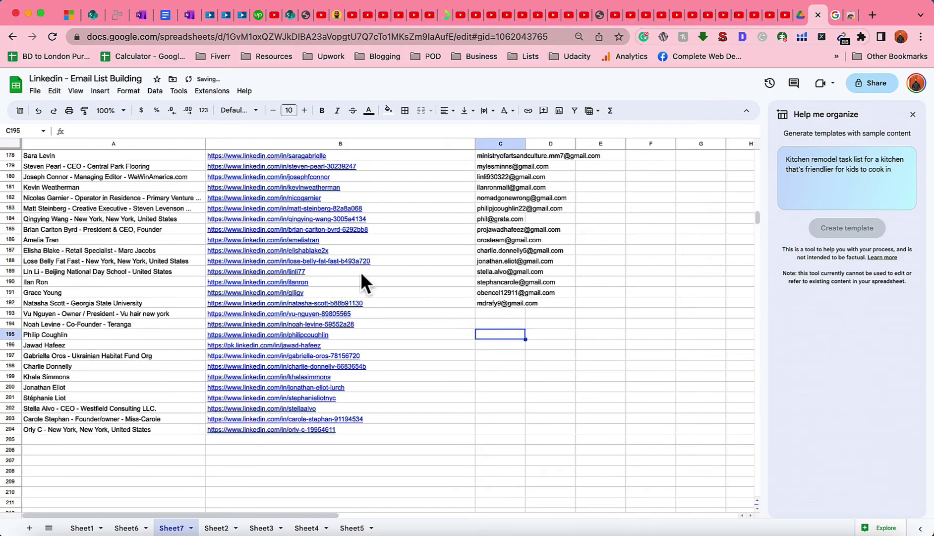
{"action": "scroll", "coordinate": [484, 268], "scroll_direction": "up", "scroll_amount": 20}
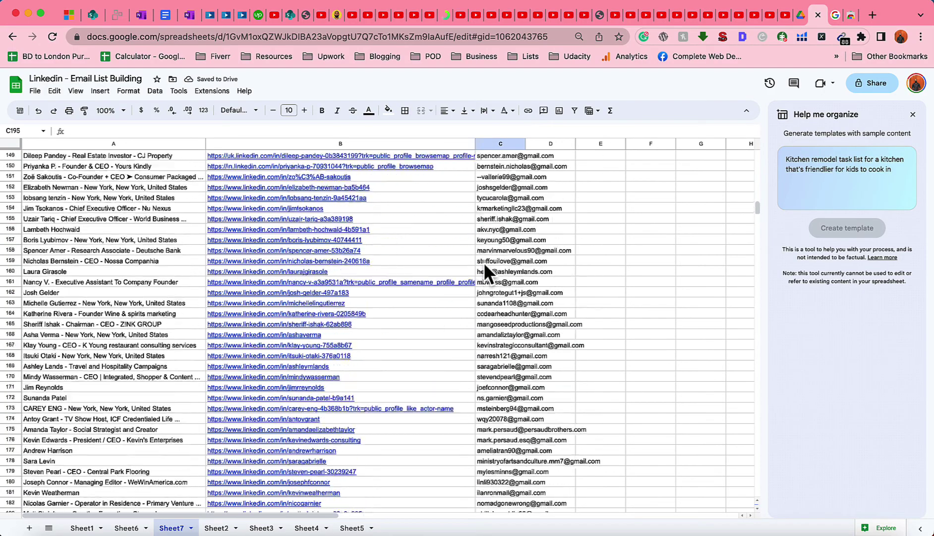
{"action": "scroll", "coordinate": [466, 270], "scroll_direction": "up", "scroll_amount": 14}
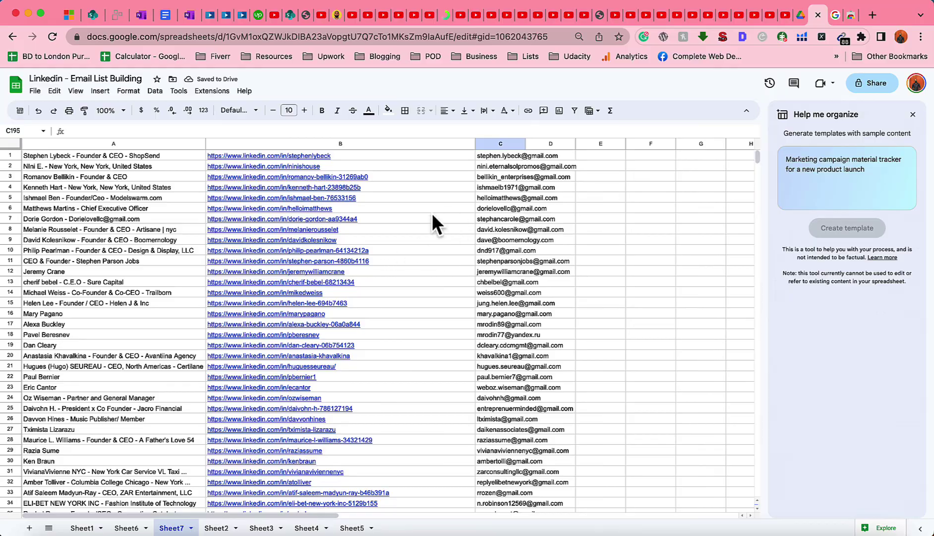
{"action": "left_click", "coordinate": [500, 144]}
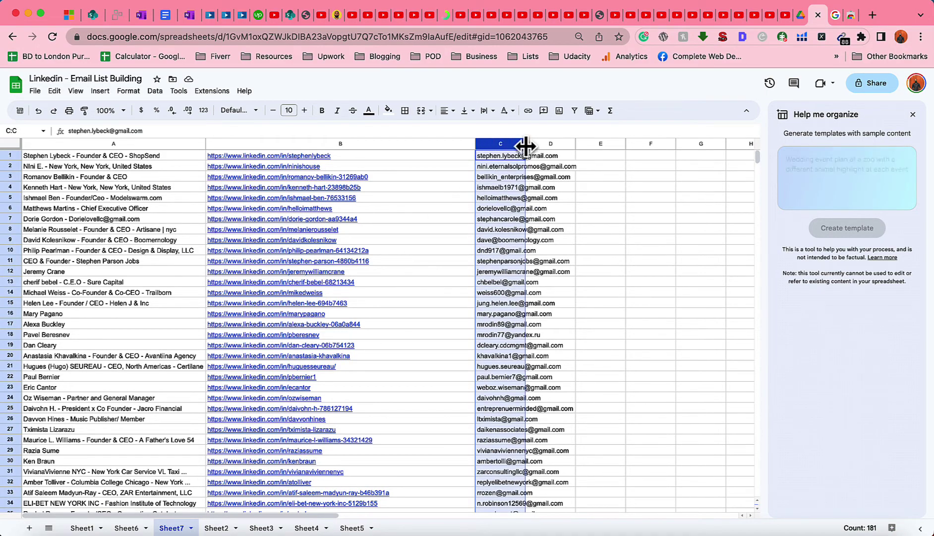
{"action": "double_click", "coordinate": [526, 143]}
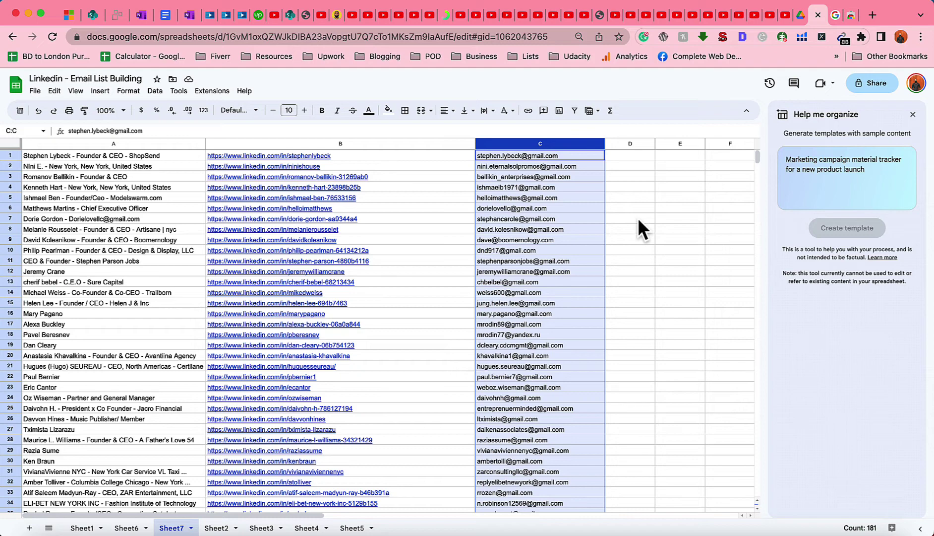
Step: Close the XPath Helper panel and begin editing the New York CEO search query
{"action": "left_click", "coordinate": [835, 19]}
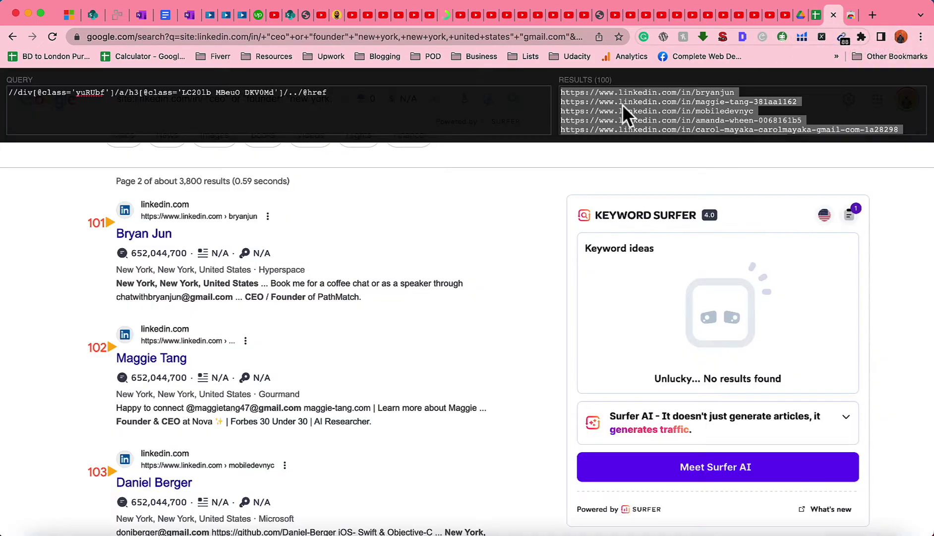
{"action": "left_click", "coordinate": [822, 37]}
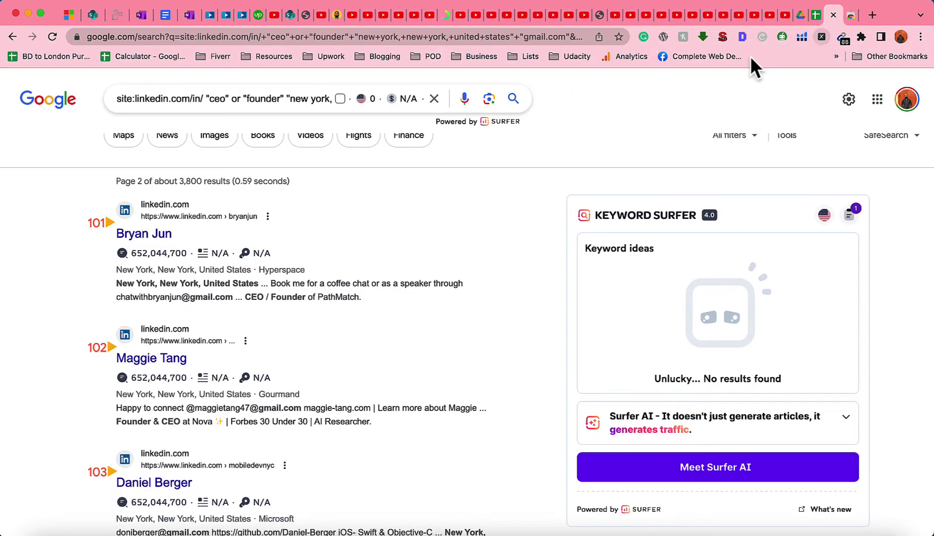
{"action": "left_click", "coordinate": [278, 95]}
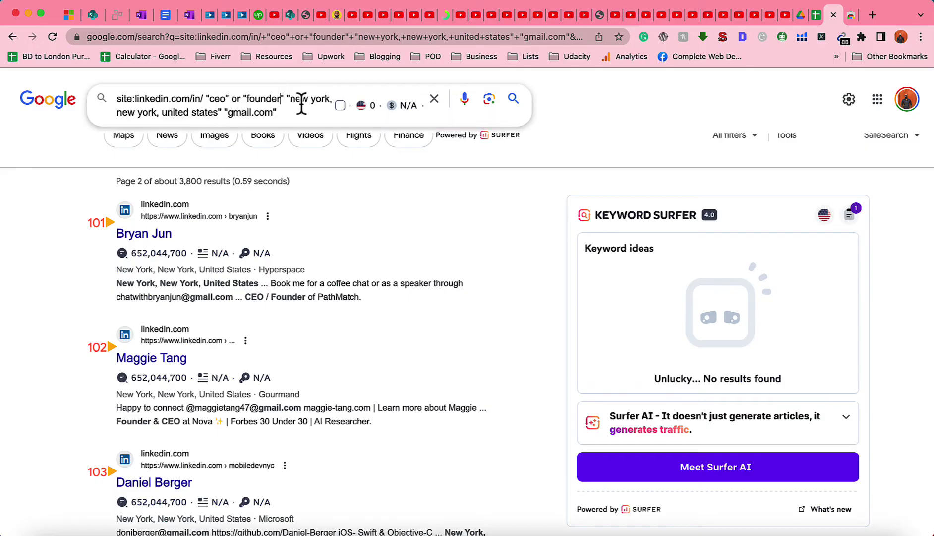
{"action": "double_click", "coordinate": [295, 101]}
{"action": "left_click_drag", "start_coordinate": [296, 102], "coordinate": [240, 118]}
{"action": "double_click", "coordinate": [240, 114]}
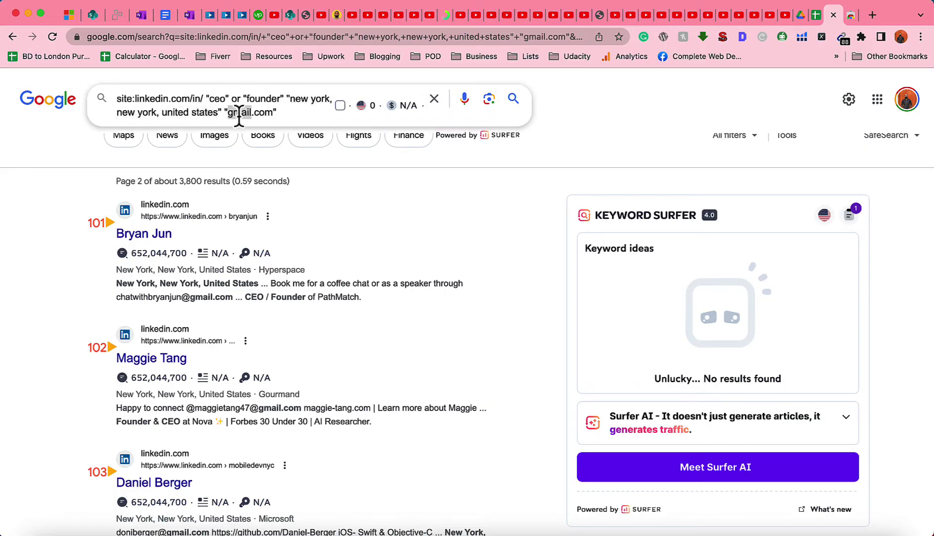
{"action": "left_click", "coordinate": [276, 113]}
{"action": "type", "text": "or \"ye"}
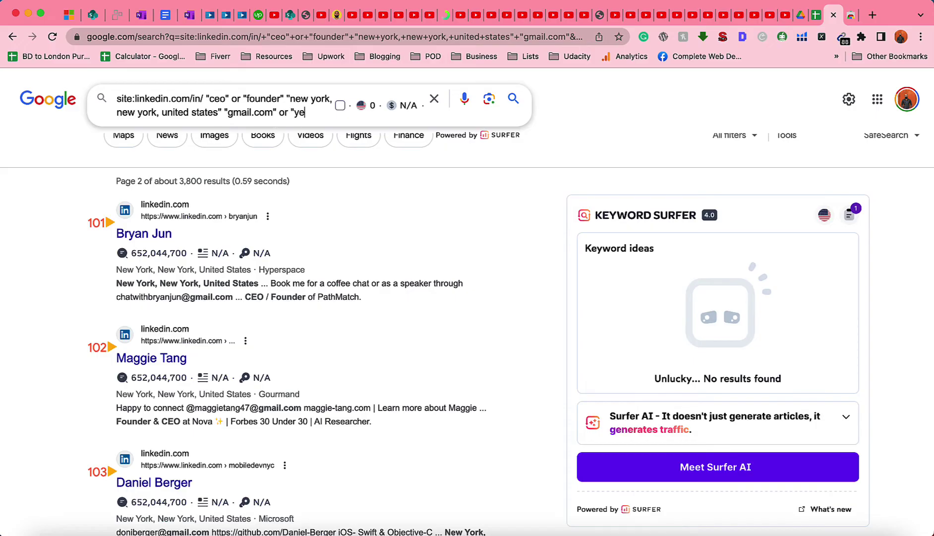
Step: Replace gmail with yahoo in the query, delete the leftover trailing text, and run it
{"action": "double_click", "coordinate": [242, 114]}
{"action": "left_click_drag", "start_coordinate": [242, 113], "coordinate": [259, 116]}
{"action": "type", "text": "yahoo"}
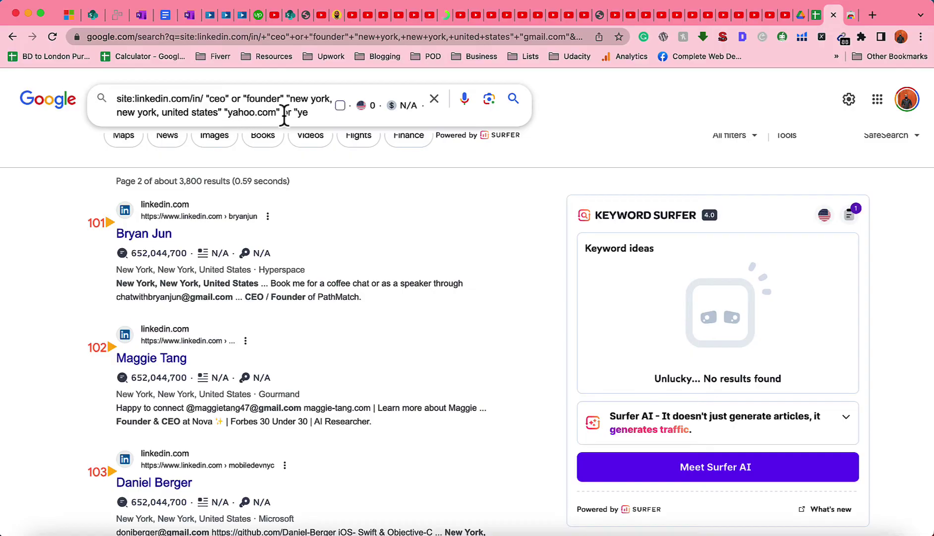
{"action": "left_click_drag", "start_coordinate": [280, 113], "coordinate": [313, 113]}
{"action": "key", "text": "BackSpace"}
{"action": "key", "text": "Return"}
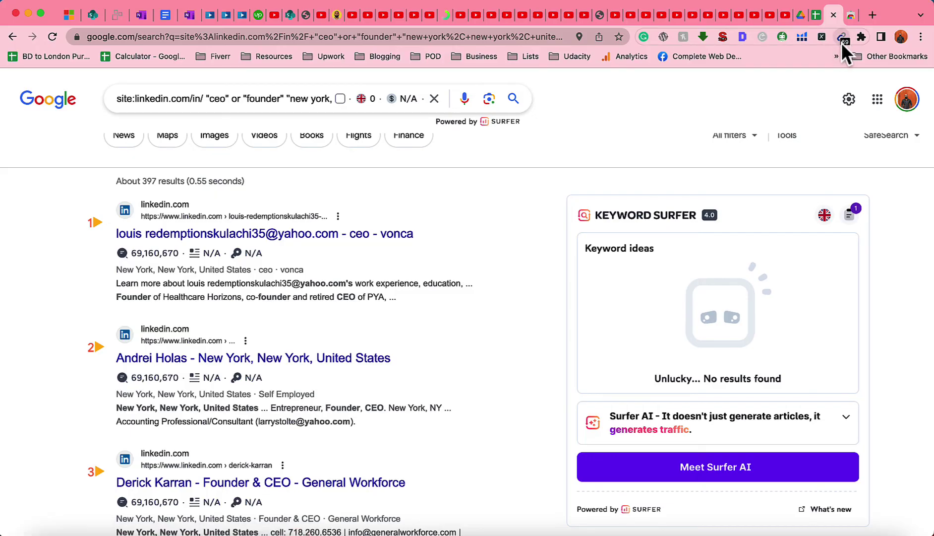
{"action": "scroll", "coordinate": [379, 372], "scroll_direction": "down", "scroll_amount": 4}
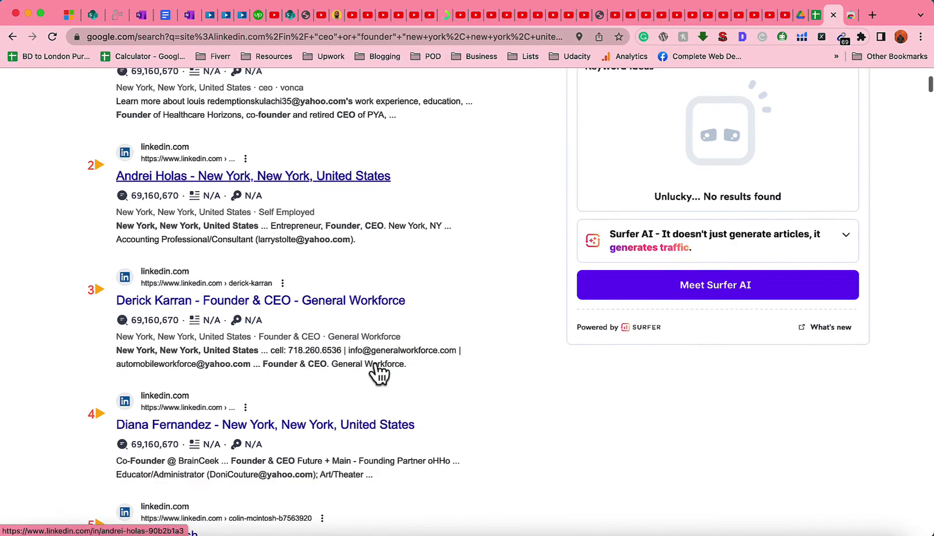
{"action": "scroll", "coordinate": [379, 372], "scroll_direction": "down", "scroll_amount": 5}
{"action": "scroll", "coordinate": [375, 371], "scroll_direction": "up", "scroll_amount": 10}
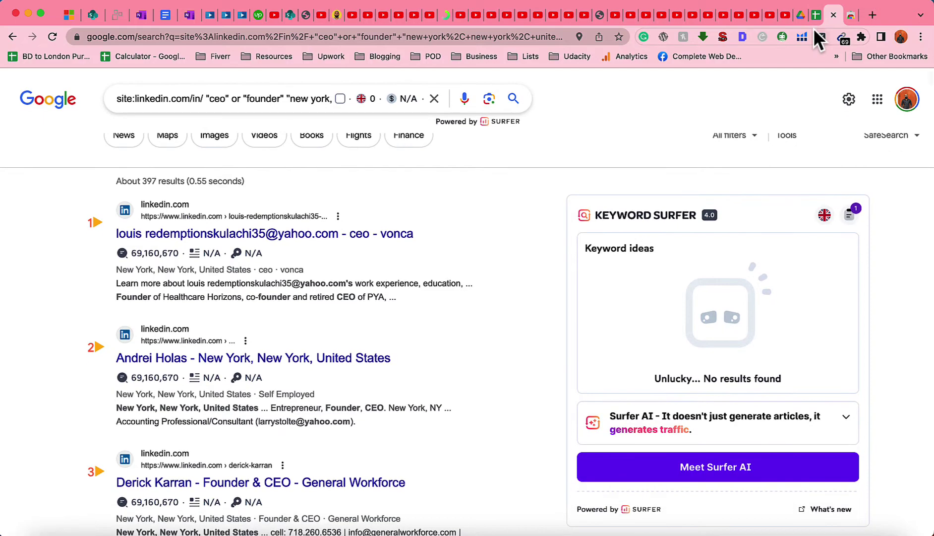
Step: Return to Sheet7 of Linkedin - Email List Building and scroll down through the collected emails
{"action": "left_click", "coordinate": [816, 18]}
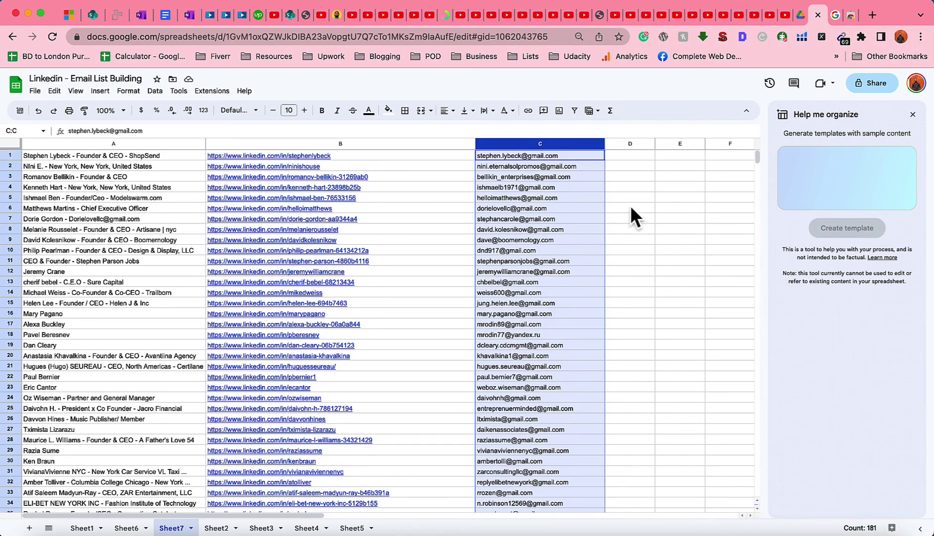
{"action": "scroll", "coordinate": [636, 354], "scroll_direction": "down", "scroll_amount": 15}
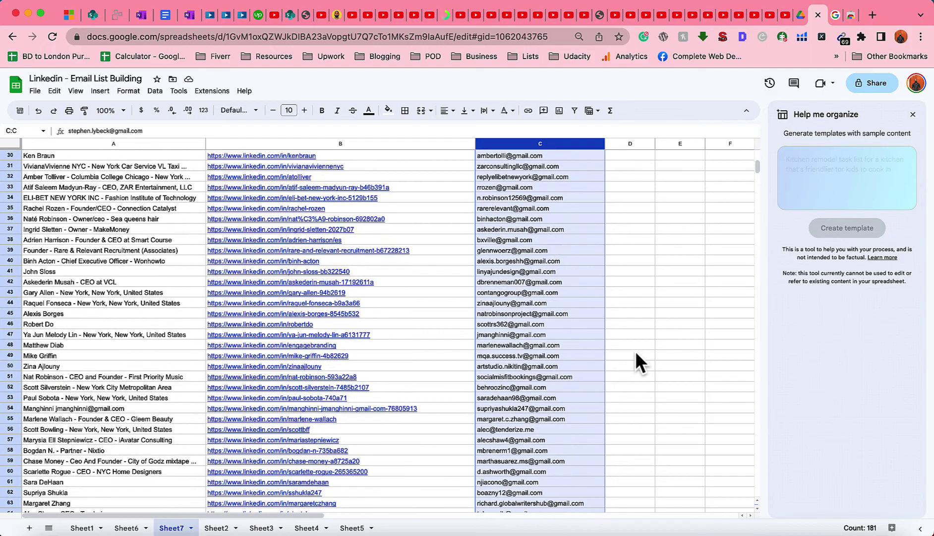
{"action": "scroll", "coordinate": [636, 353], "scroll_direction": "down", "scroll_amount": 10}
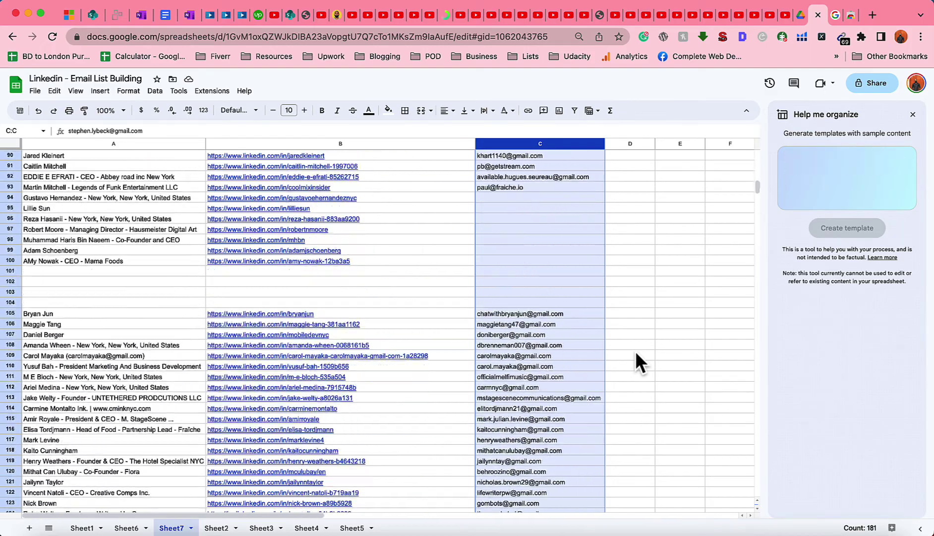
{"action": "scroll", "coordinate": [636, 354], "scroll_direction": "down", "scroll_amount": 2}
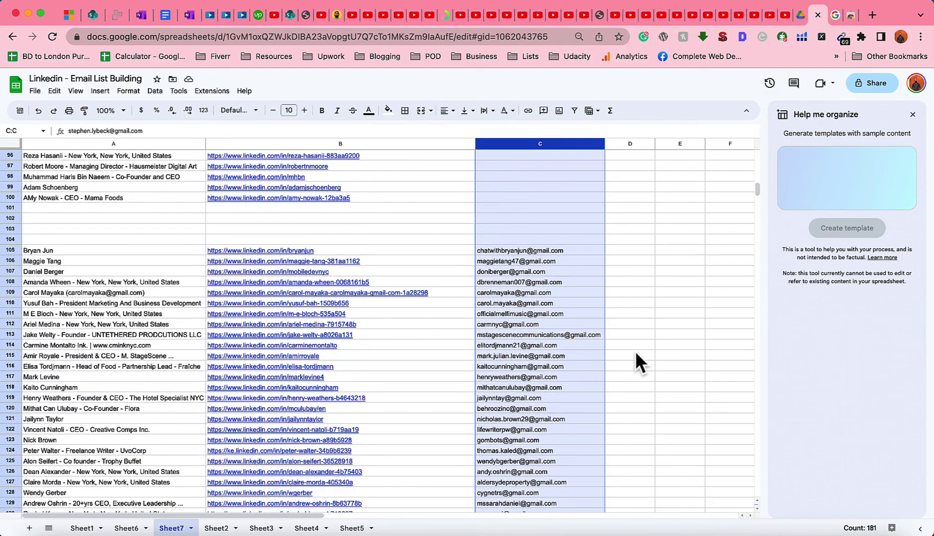